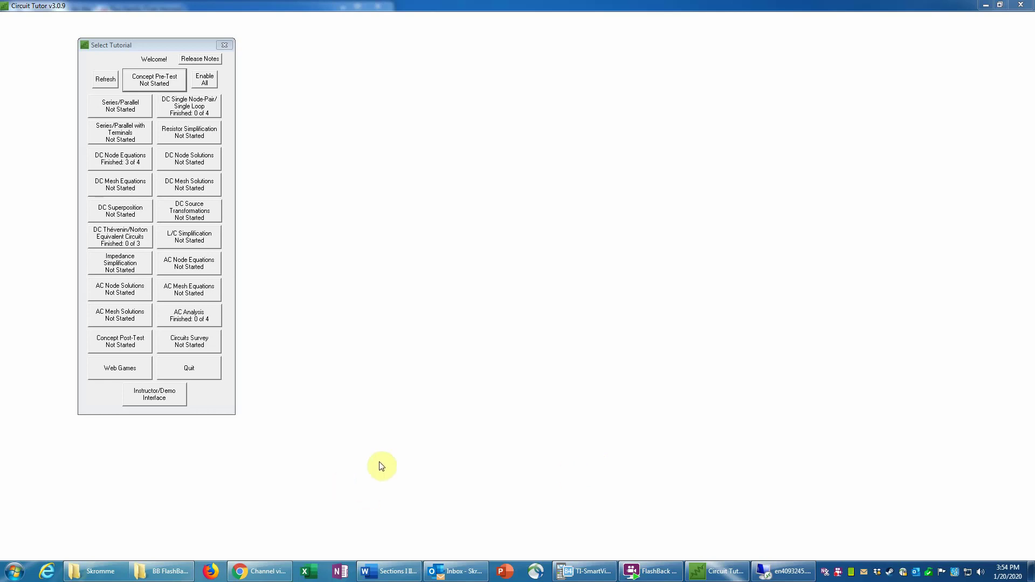
# Open the AC Analysis tutorial, unlock all levels, and show the Medium-level example for problem type 2.
pyautogui.click(190, 319)
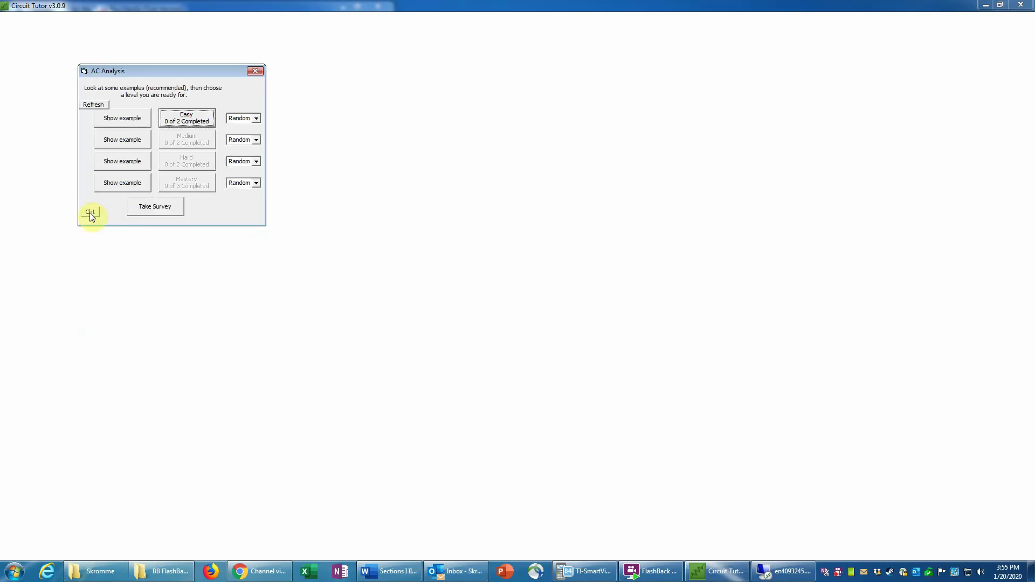
pyautogui.click(89, 212)
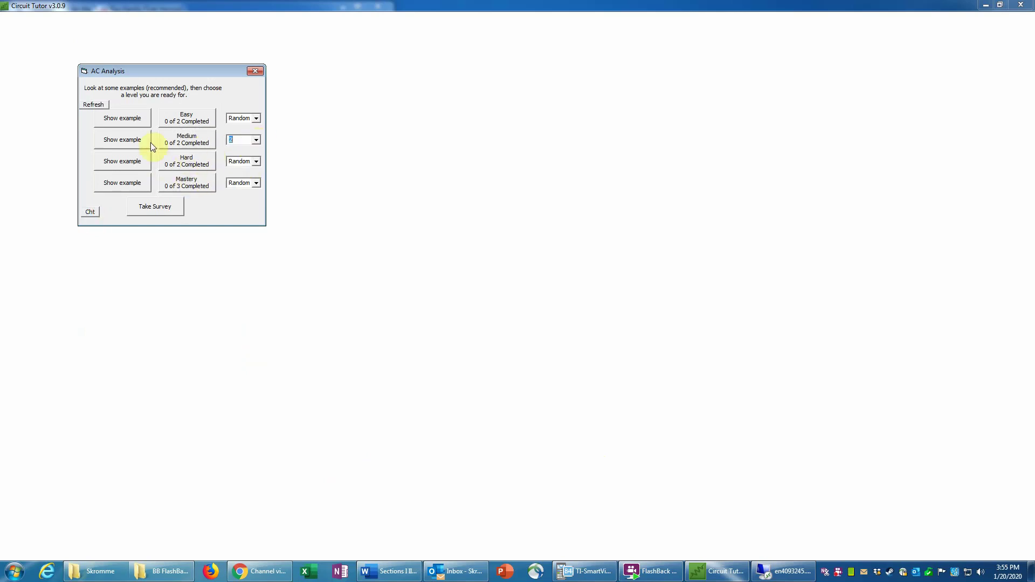
pyautogui.click(122, 143)
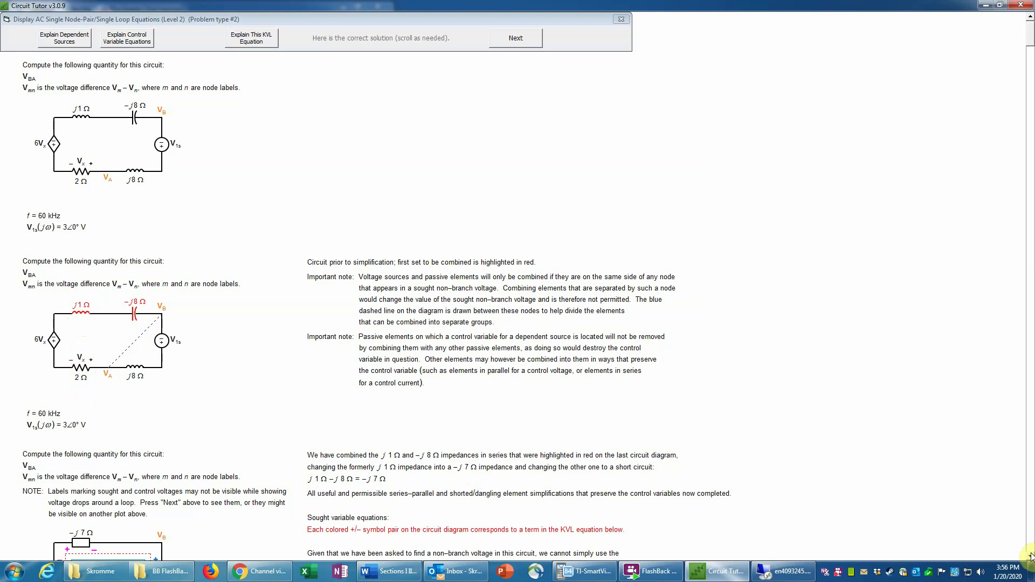
# Examine the example's worked V_BA solution, including the combined impedances, KVL equation and control variable equation, and close it.
pyautogui.scroll(-5, 1031, 556)
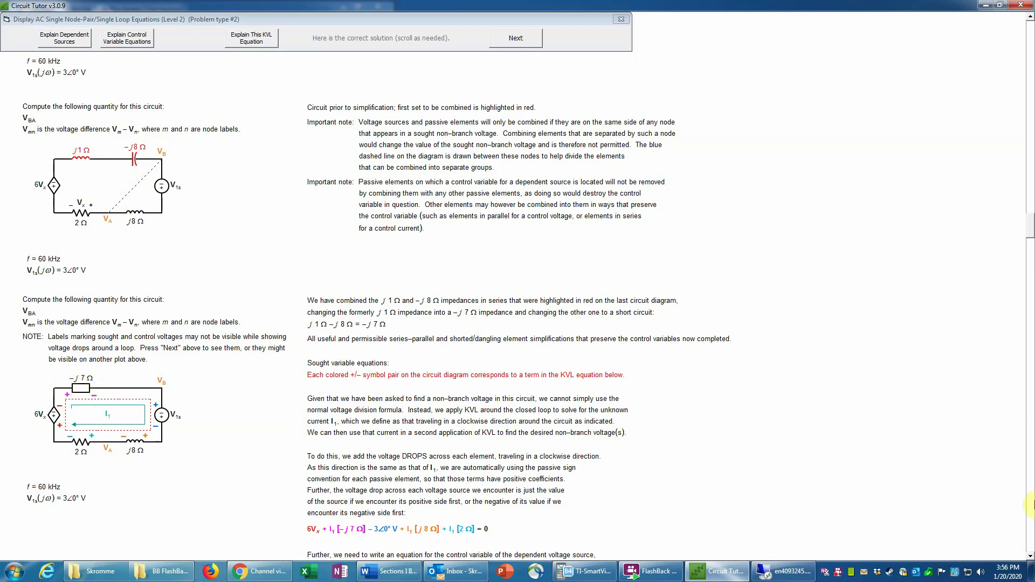
pyautogui.moveTo(1030, 556); pyautogui.dragTo(1030, 556)
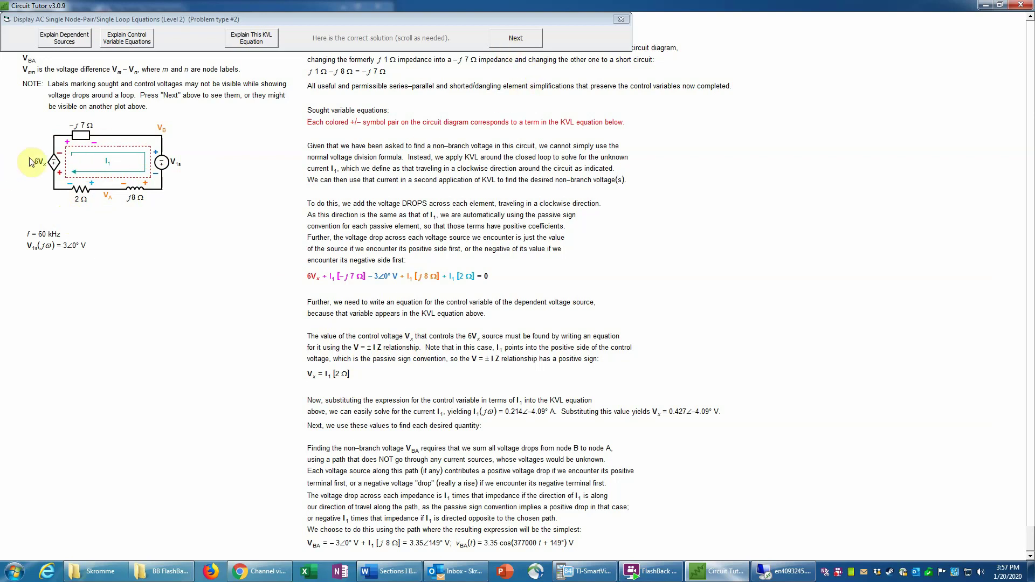
pyautogui.click(509, 39)
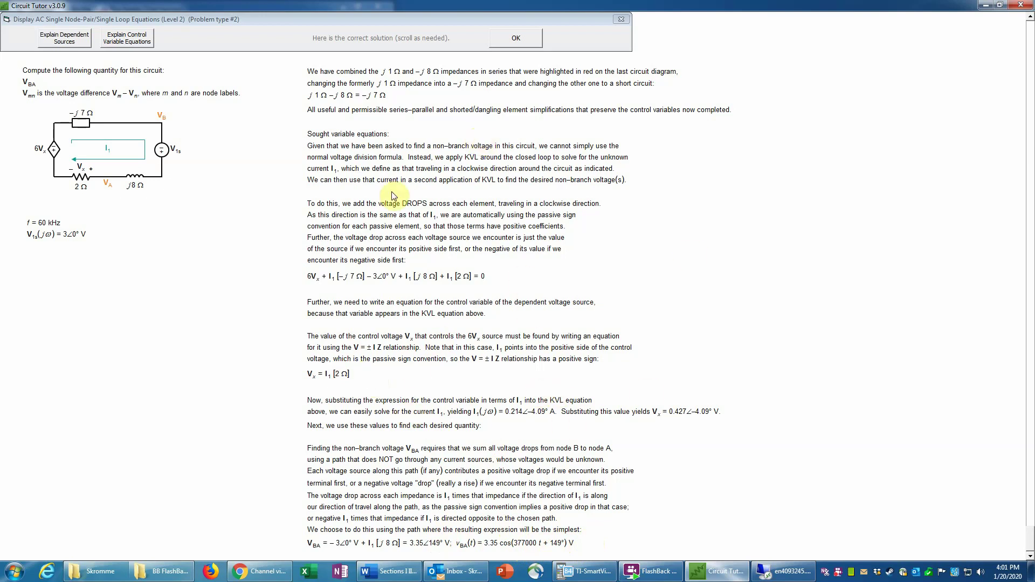
pyautogui.click(531, 40)
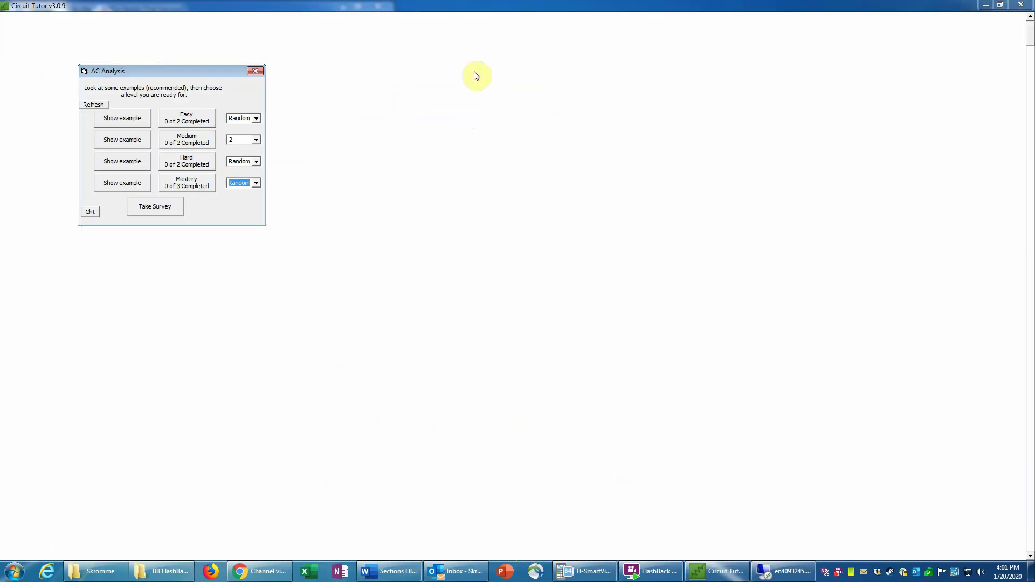
# Start the Medium-level type 2 exercise and open its circuit for simplification.
pyautogui.click(192, 139)
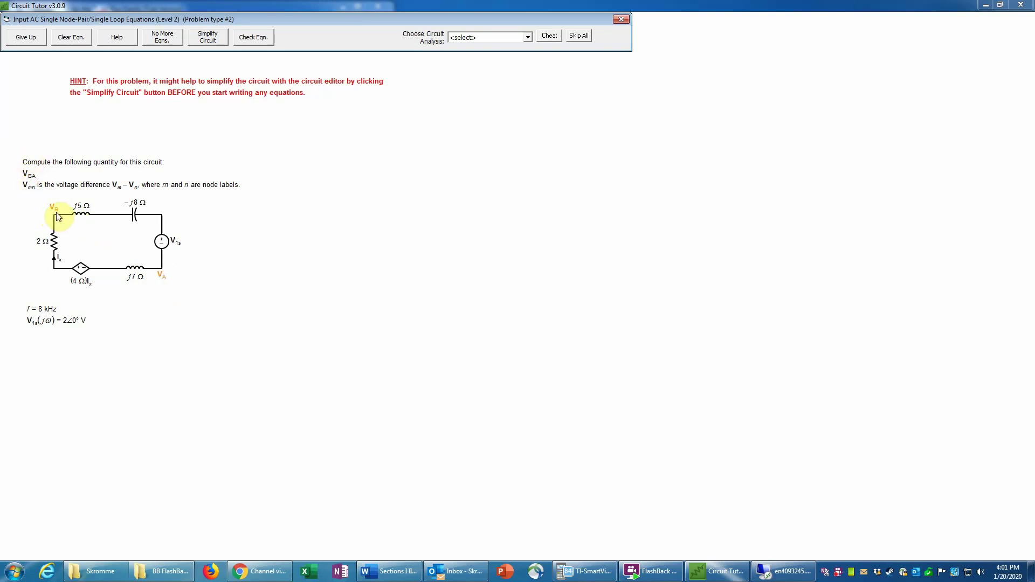
pyautogui.click(161, 272)
pyautogui.click(210, 39)
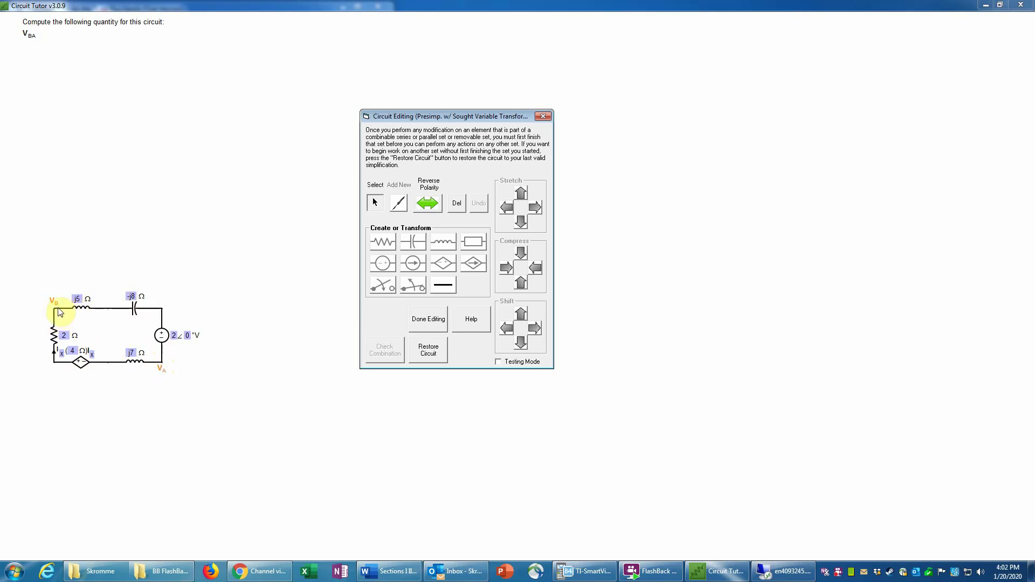
# Set the upper capacitor's impedance to -j3 Ω and replace the series j5 Ω inductor with a short.
pyautogui.click(131, 296)
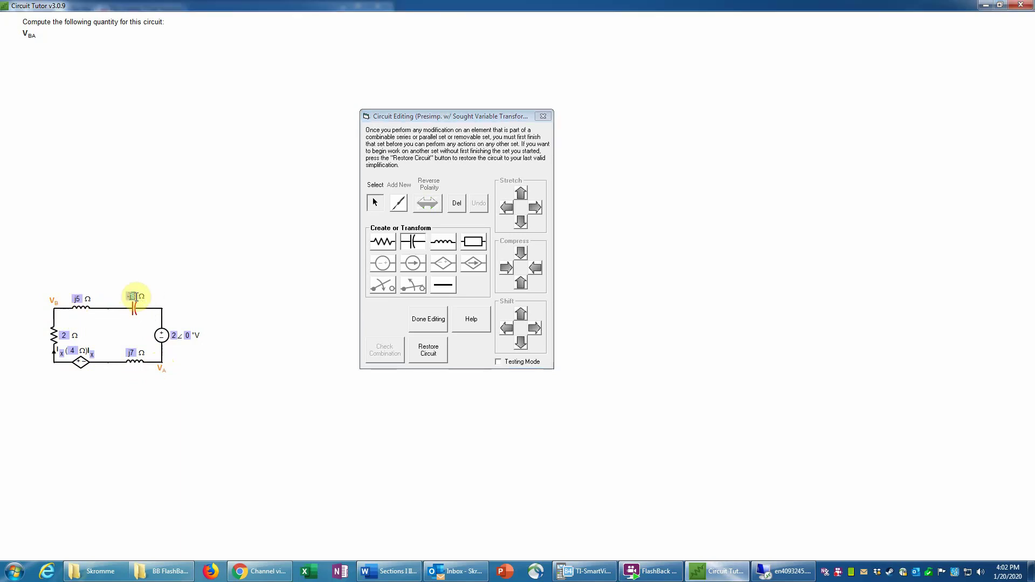
pyautogui.click(86, 312)
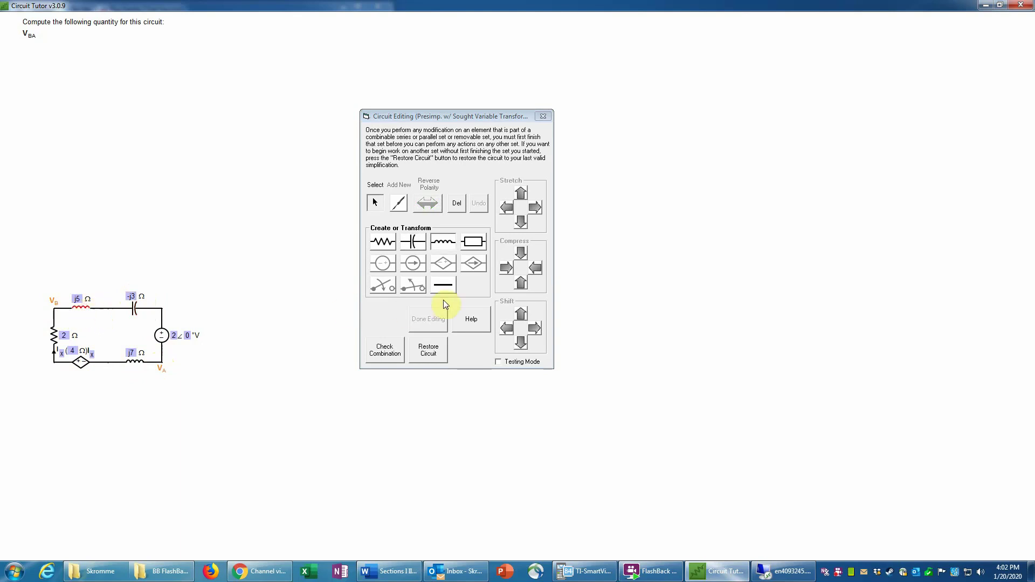
pyautogui.click(438, 287)
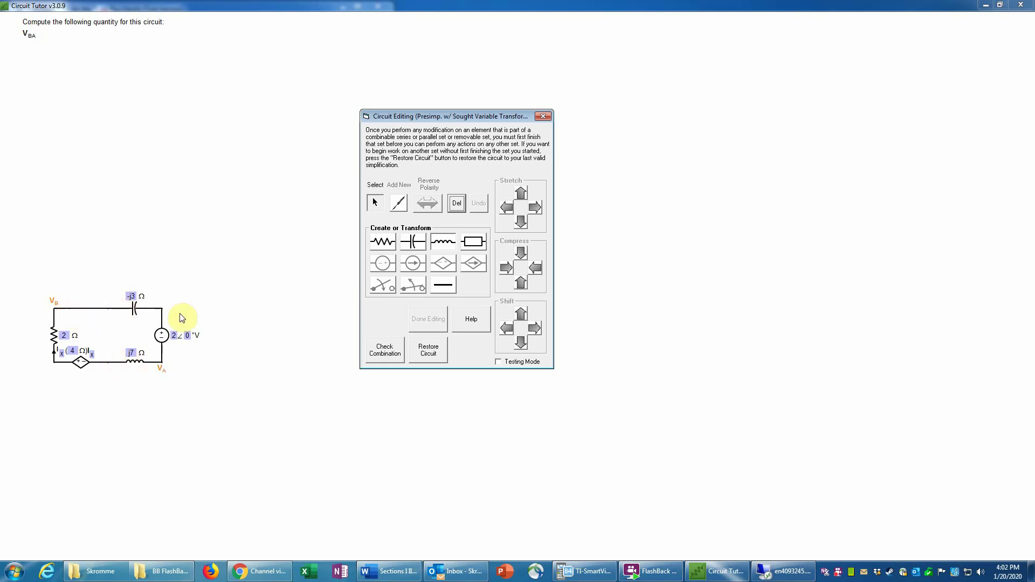
# Change the -j3 Ω capacitor into a generic impedance and check the combination.
pyautogui.click(135, 309)
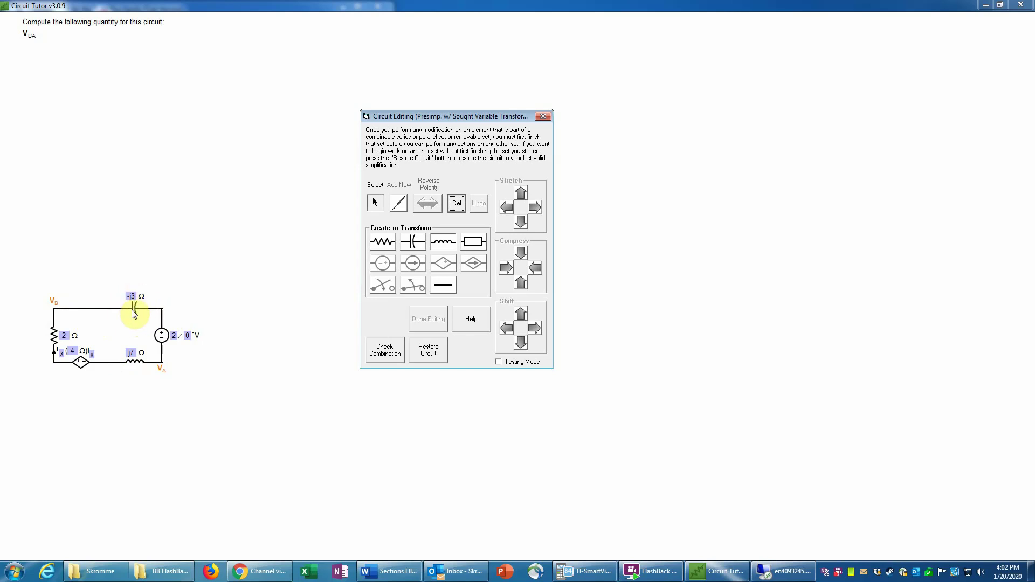
pyautogui.click(133, 314)
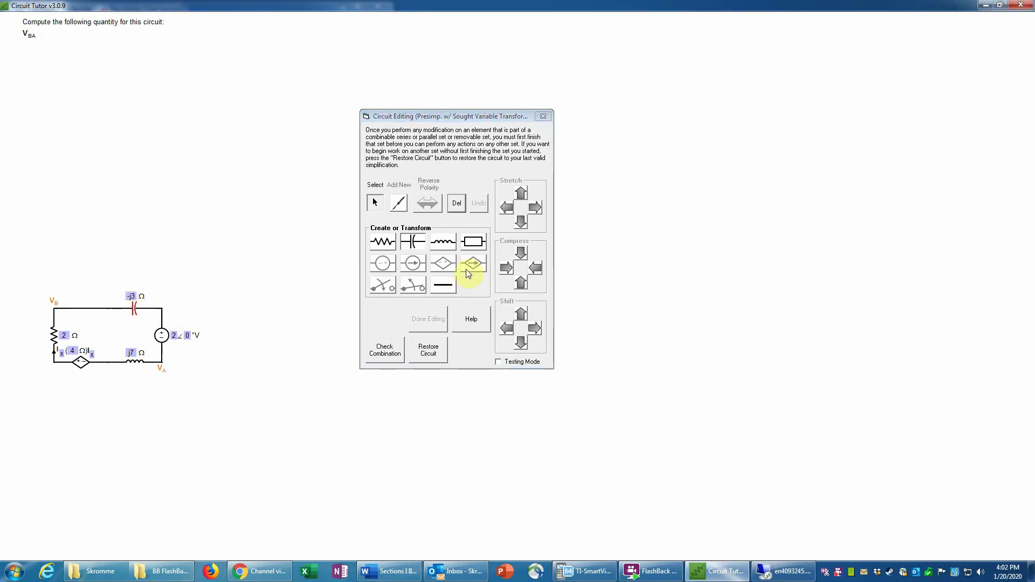
pyautogui.click(473, 242)
pyautogui.click(135, 307)
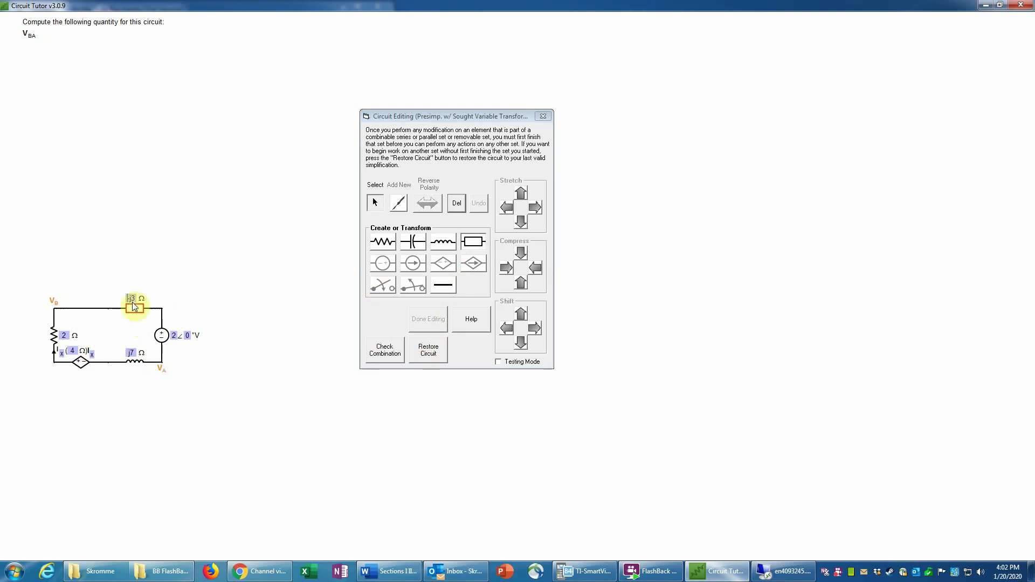
pyautogui.click(385, 354)
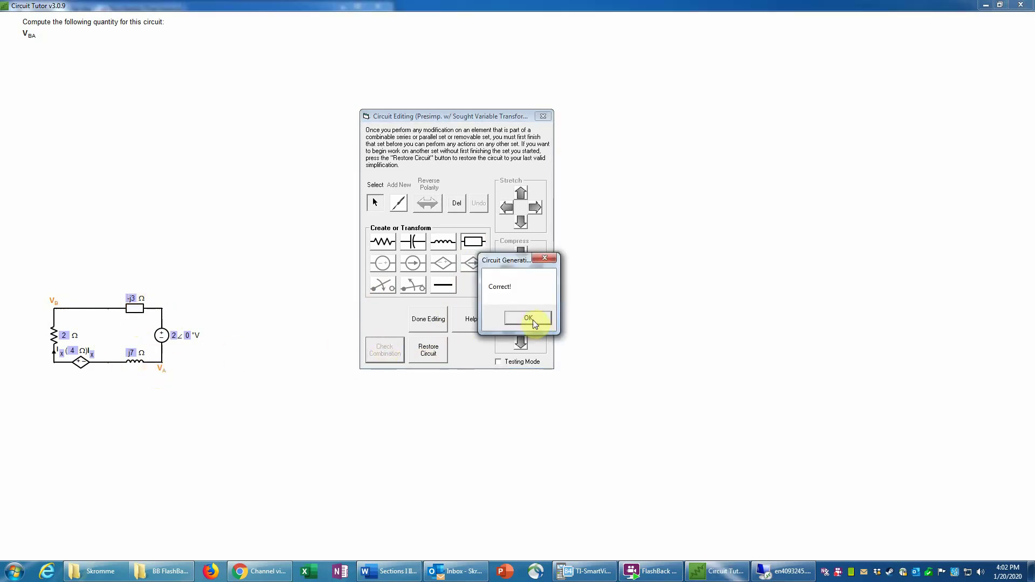
pyautogui.click(528, 318)
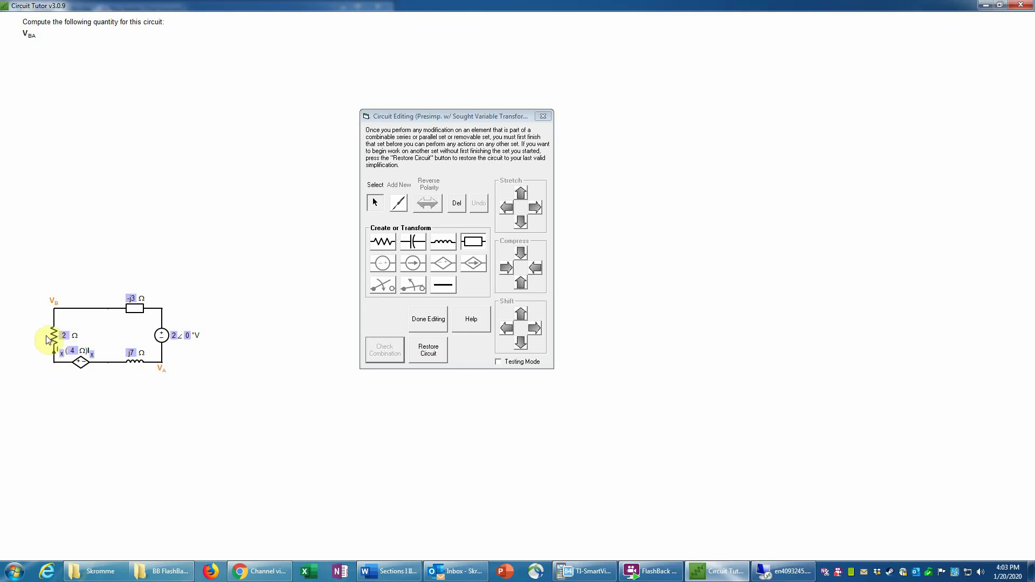
# Set the 2 Ω resistor's value to 2+j7 Ω and change it into a generic impedance.
pyautogui.click(65, 334)
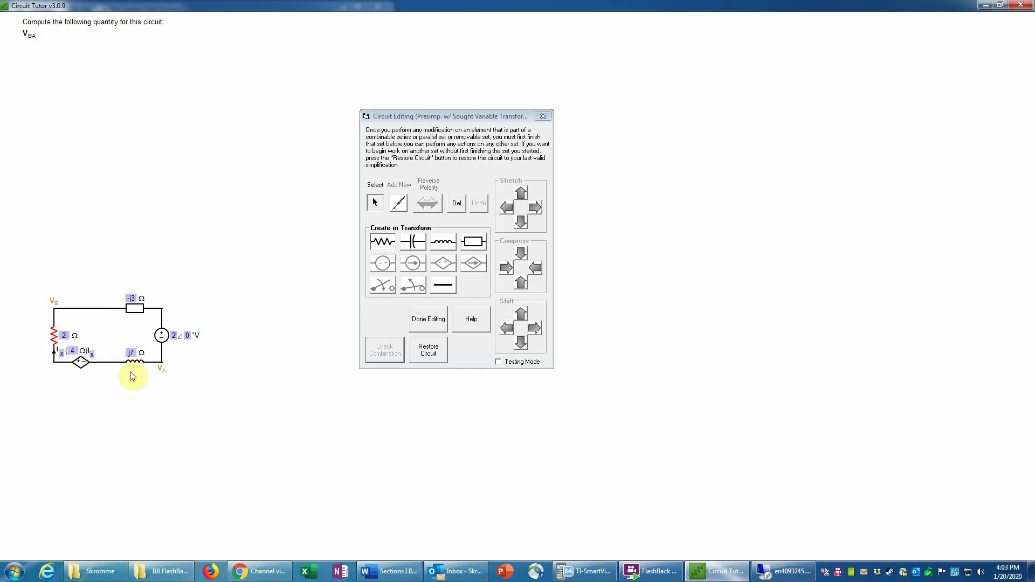
pyautogui.write('+j7')
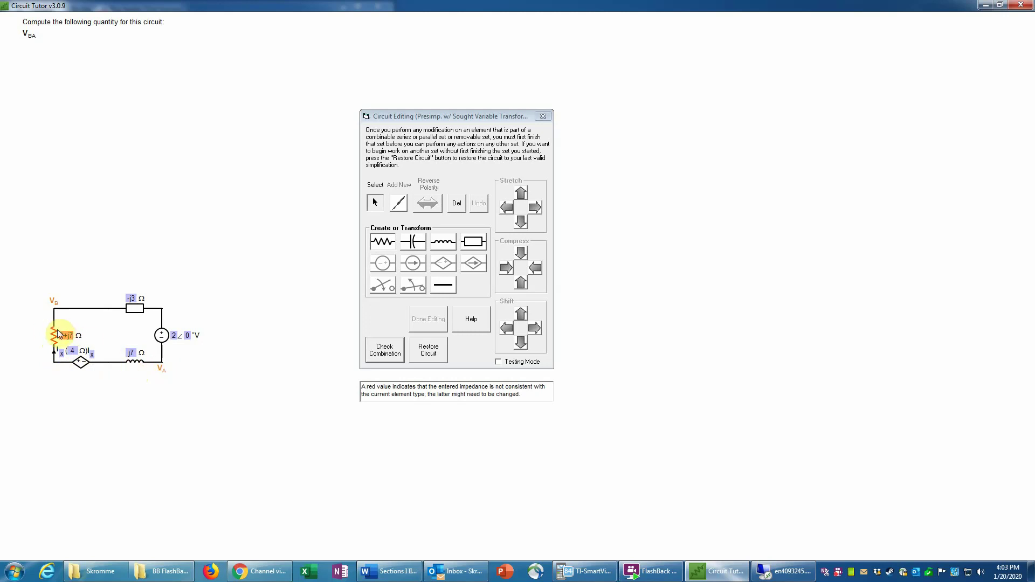
pyautogui.click(475, 243)
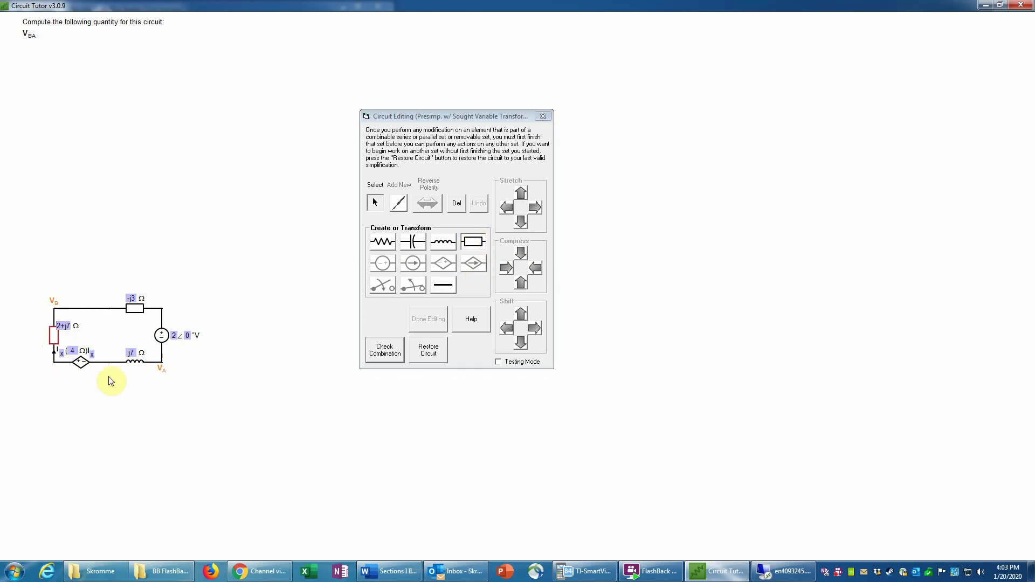
# Replace the j7 Ω inductor with a short, check the combination, and finish editing the circuit.
pyautogui.click(139, 365)
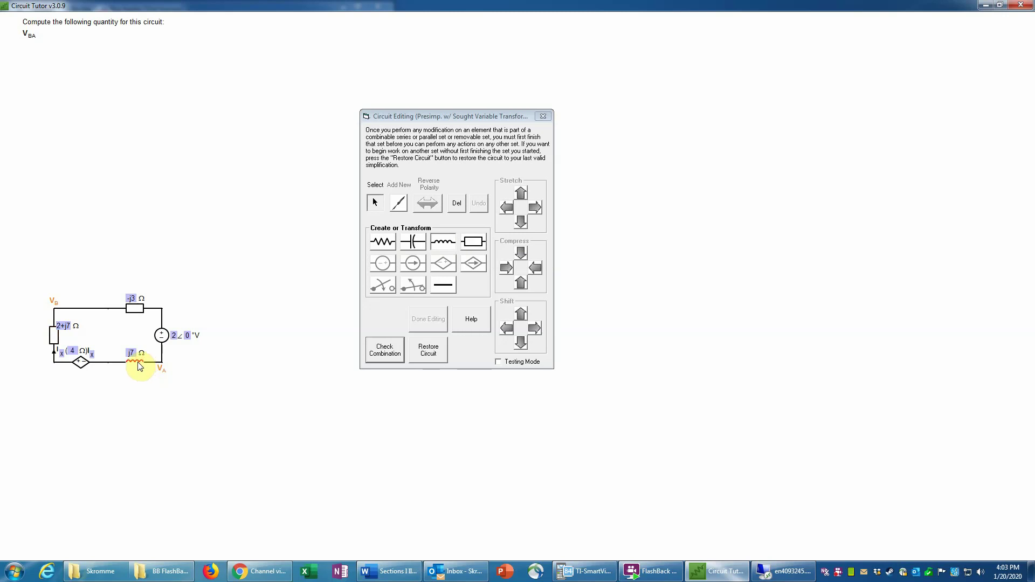
pyautogui.rightClick(139, 365)
pyautogui.moveTo(167, 370)
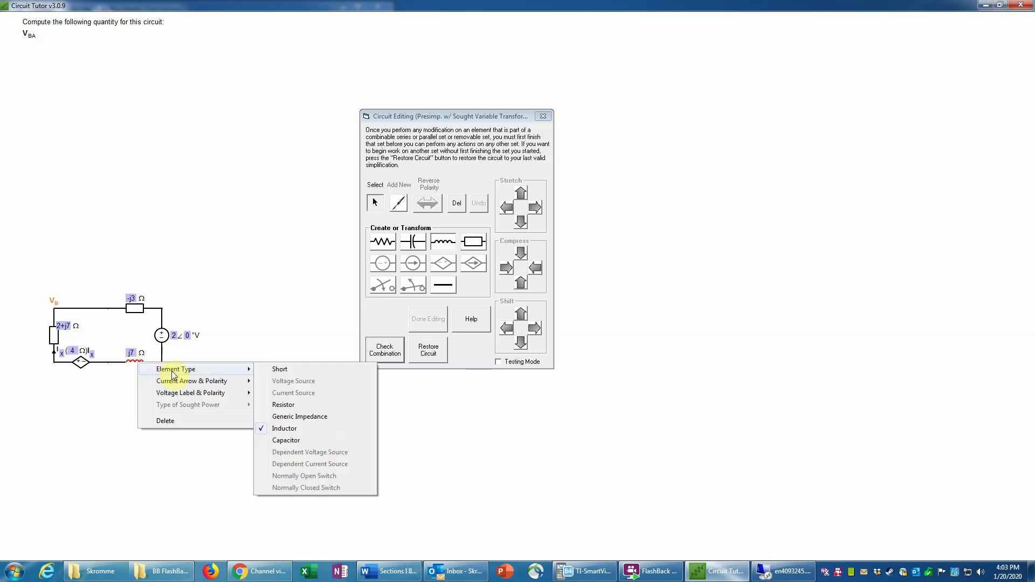
pyautogui.click(290, 370)
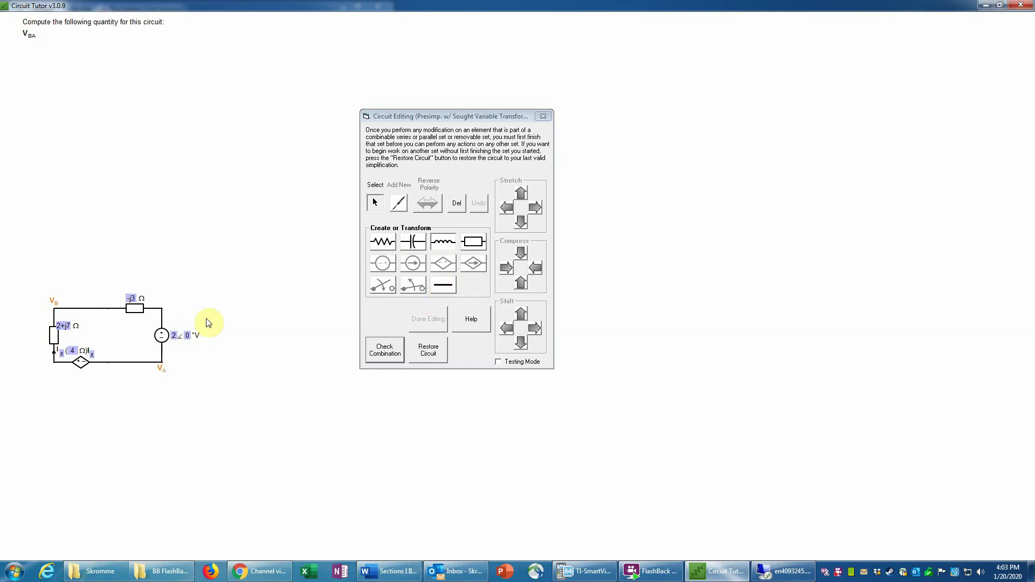
pyautogui.click(390, 355)
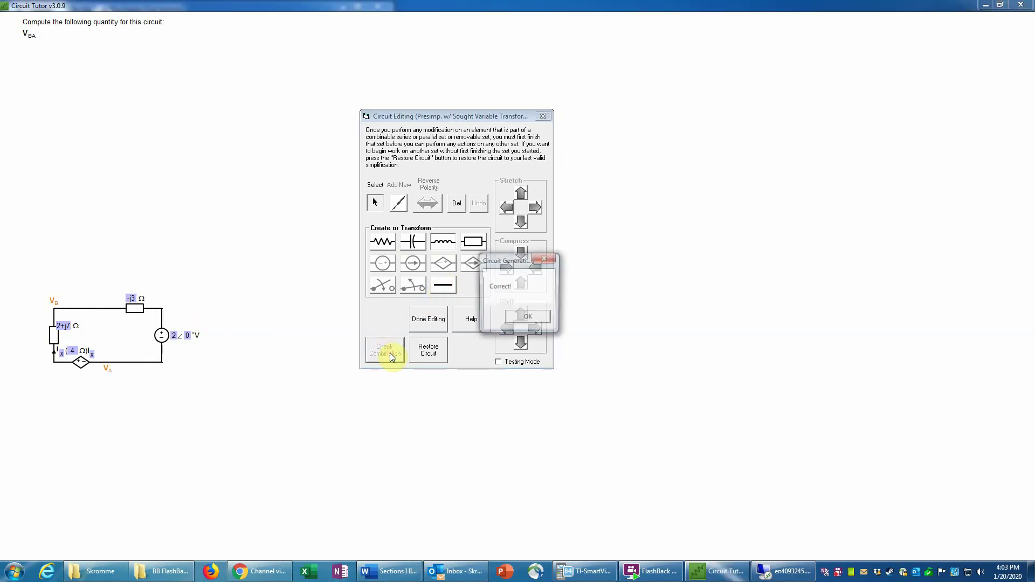
pyautogui.click(529, 319)
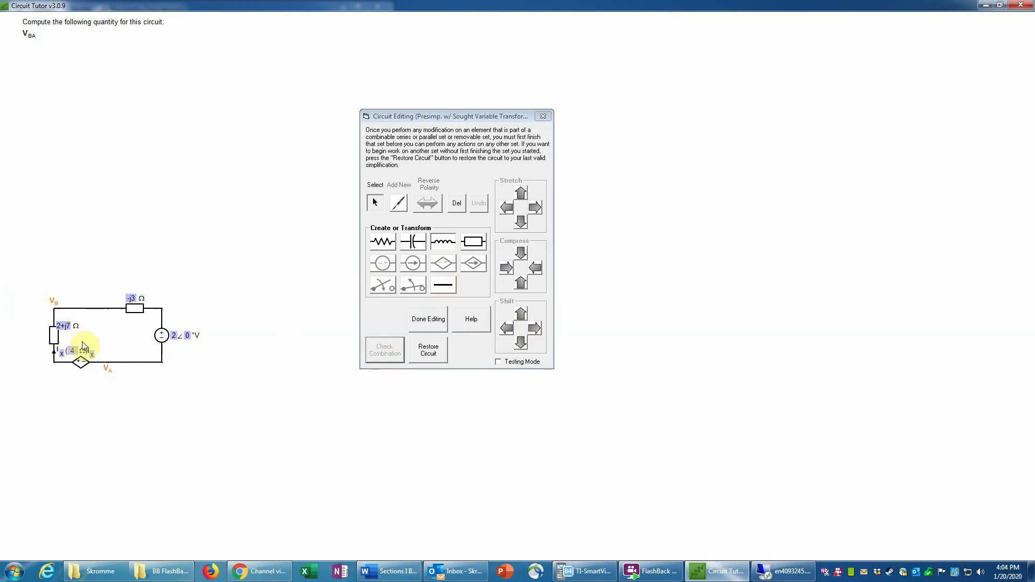
pyautogui.click(425, 320)
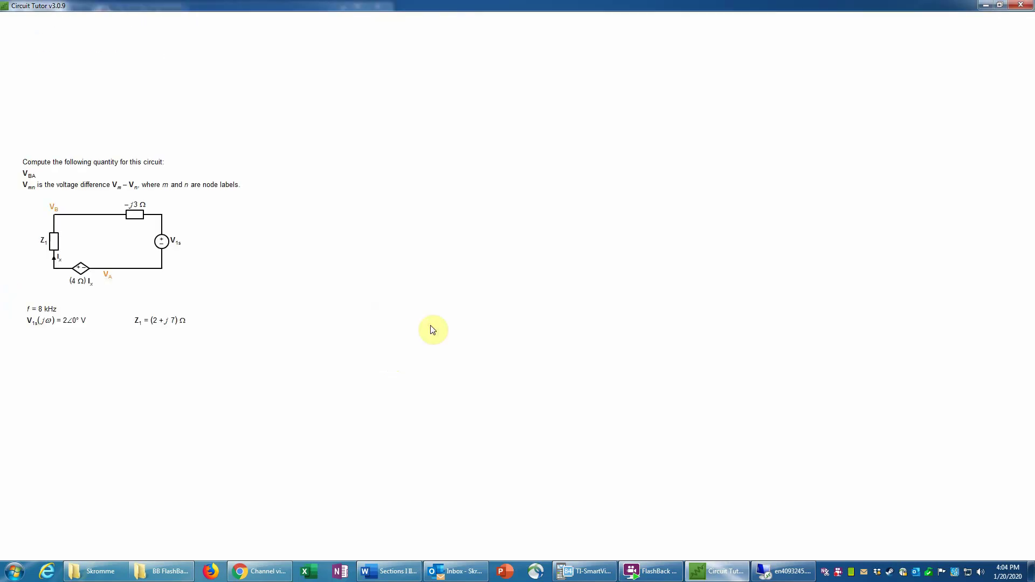
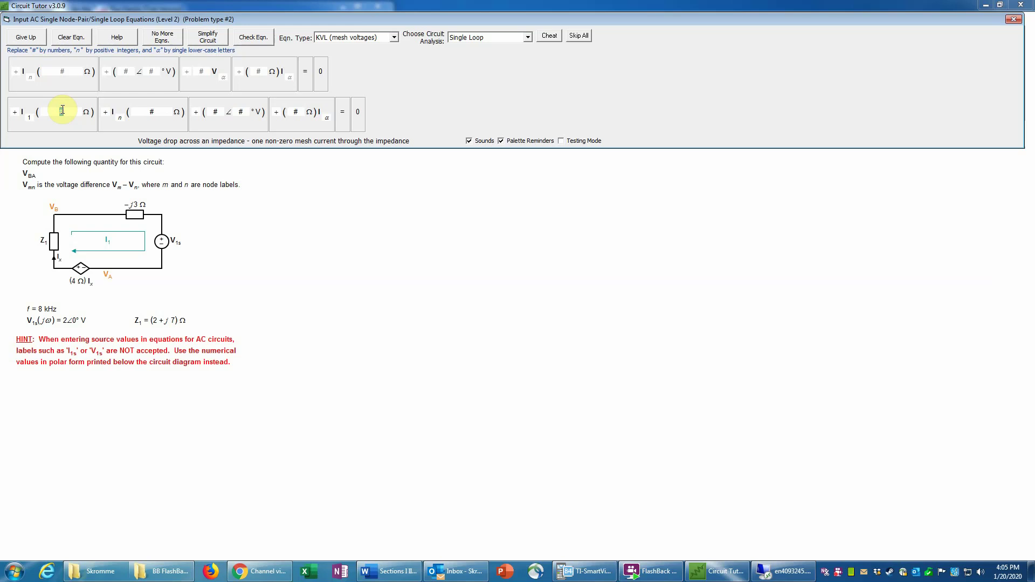
# Fill in the KVL equation's two impedance terms as I1(2+j7 Ω) and I1(-j3 Ω).
pyautogui.write('2+j7')
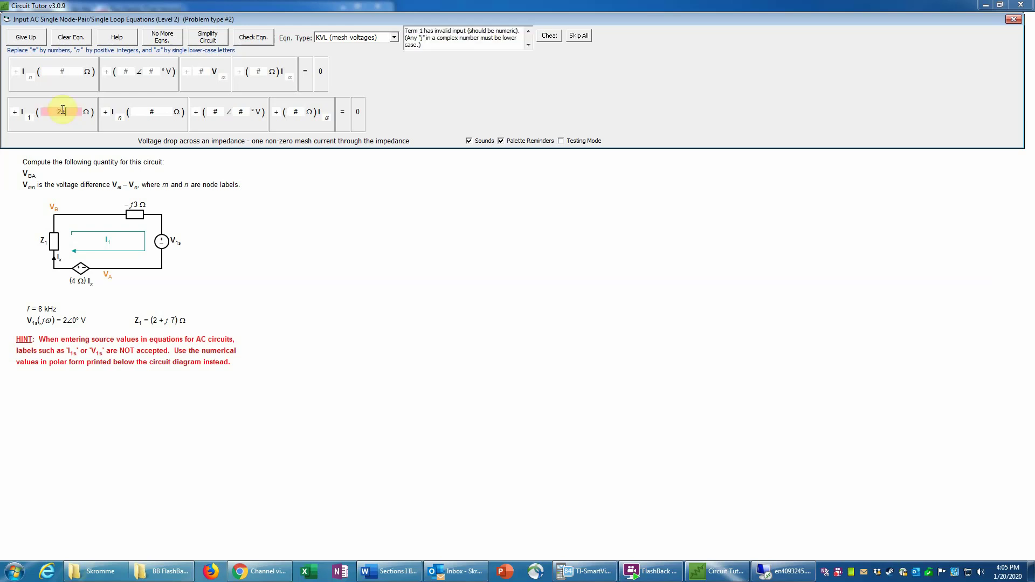
pyautogui.click(106, 117)
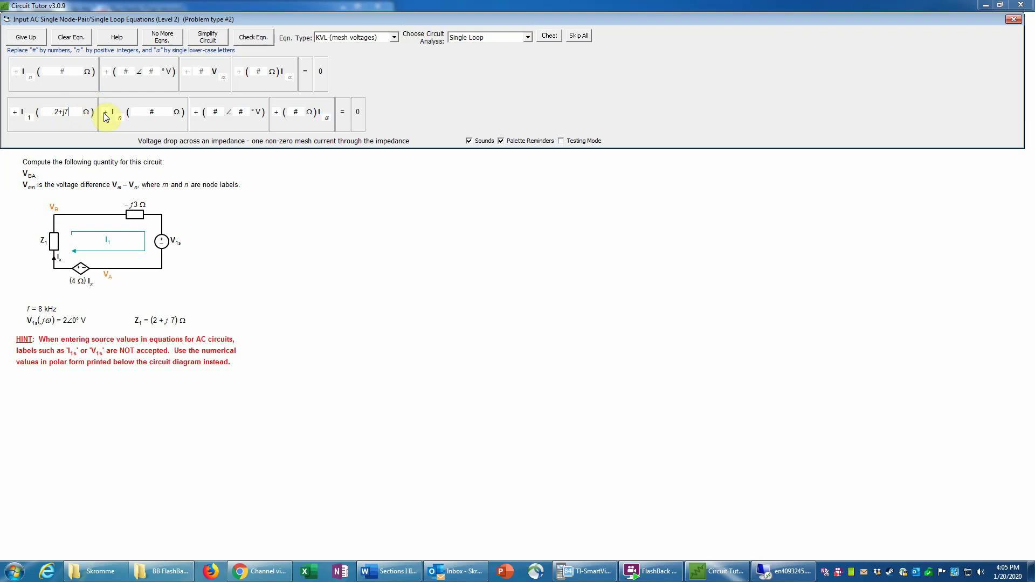
pyautogui.click(117, 117)
pyautogui.write('1')
pyautogui.click(170, 114)
pyautogui.doubleClick(156, 111)
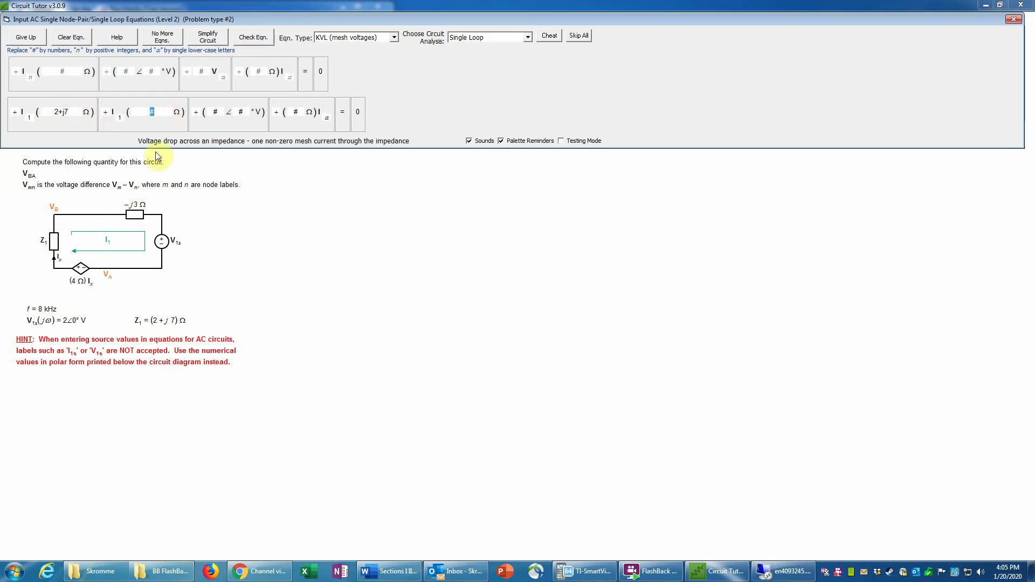
pyautogui.write('-j3')
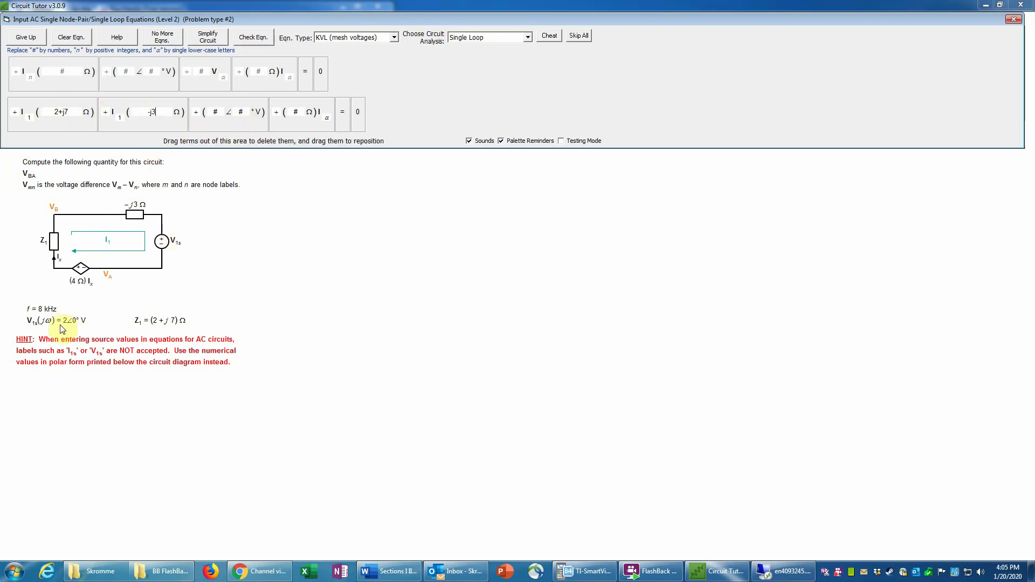
# Fill in the KVL equation's source terms as 2∠0° V for the constant source and (4 Ω)Ix for the dependent source.
pyautogui.click(221, 110)
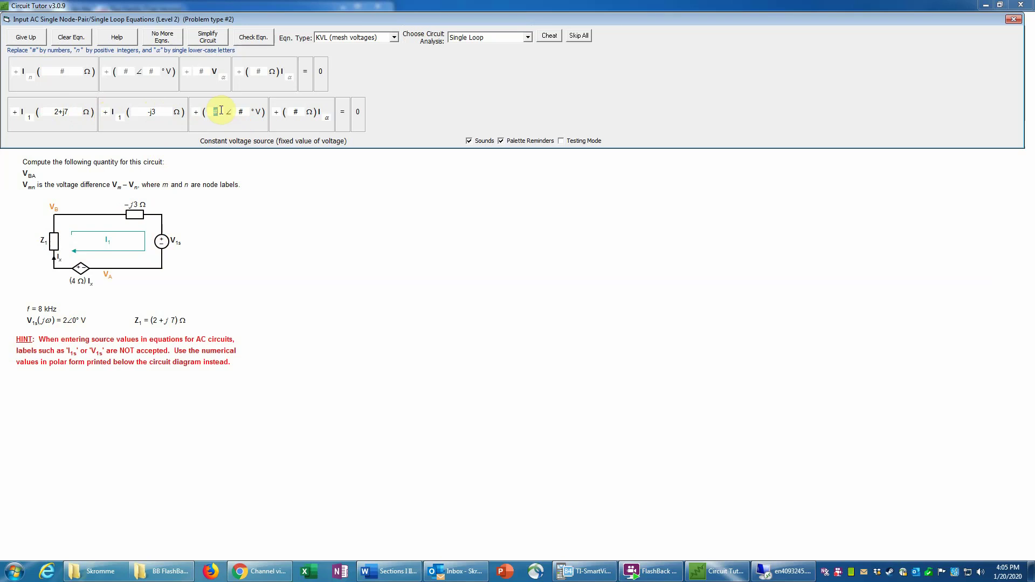
pyautogui.write('2')
pyautogui.click(236, 113)
pyautogui.write('0')
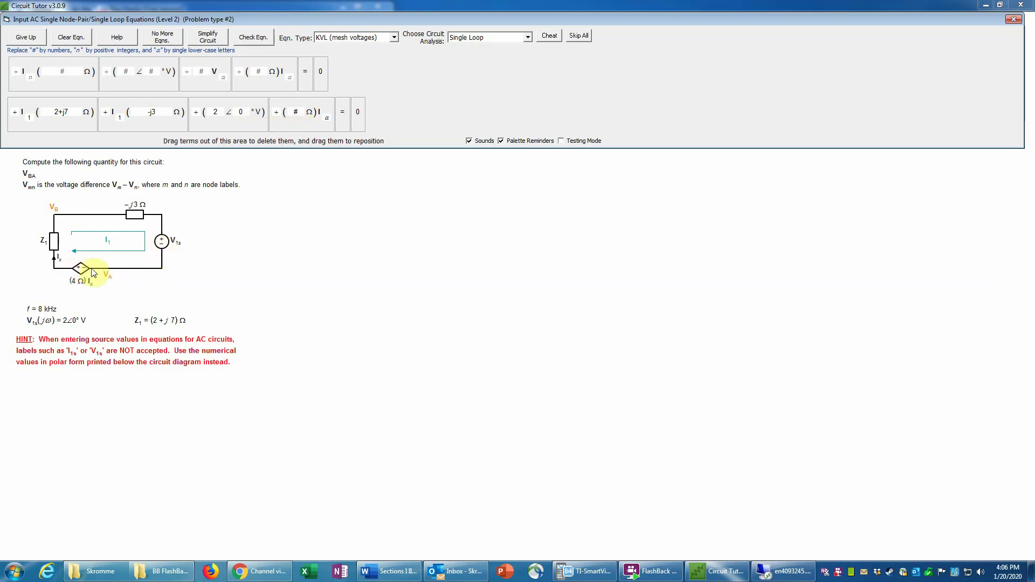
pyautogui.click(296, 112)
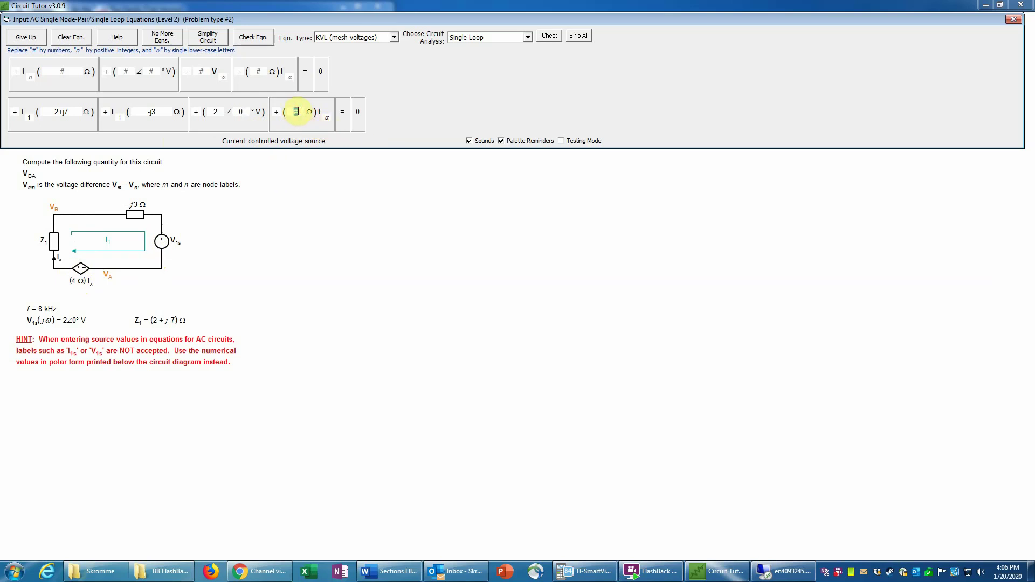
pyautogui.write('4')
pyautogui.click(328, 119)
pyautogui.write('x')
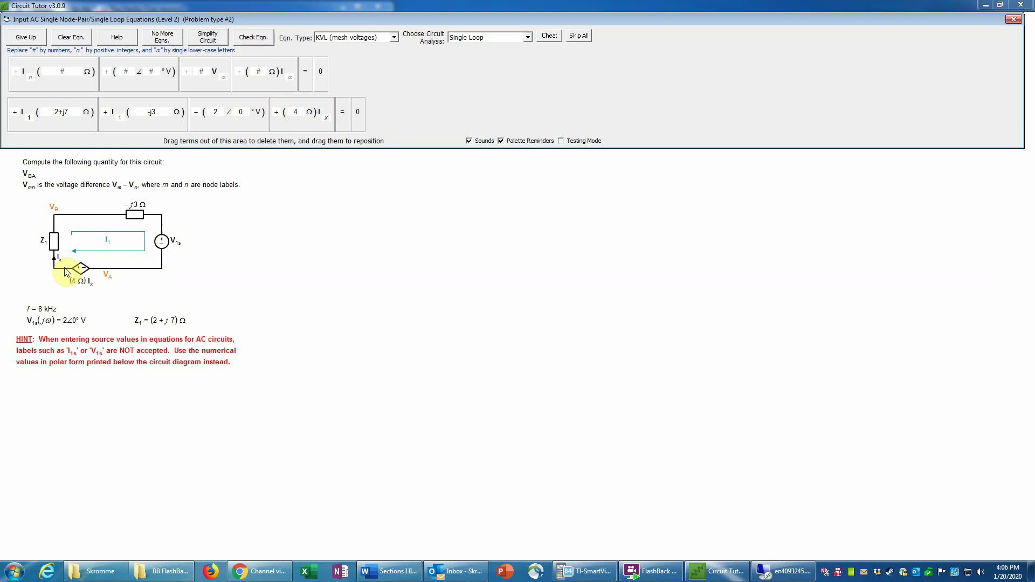
# Make the KVL equation's dependent-source term (4 Ω)Ix negative and check the equation.
pyautogui.click(277, 113)
pyautogui.write('-')
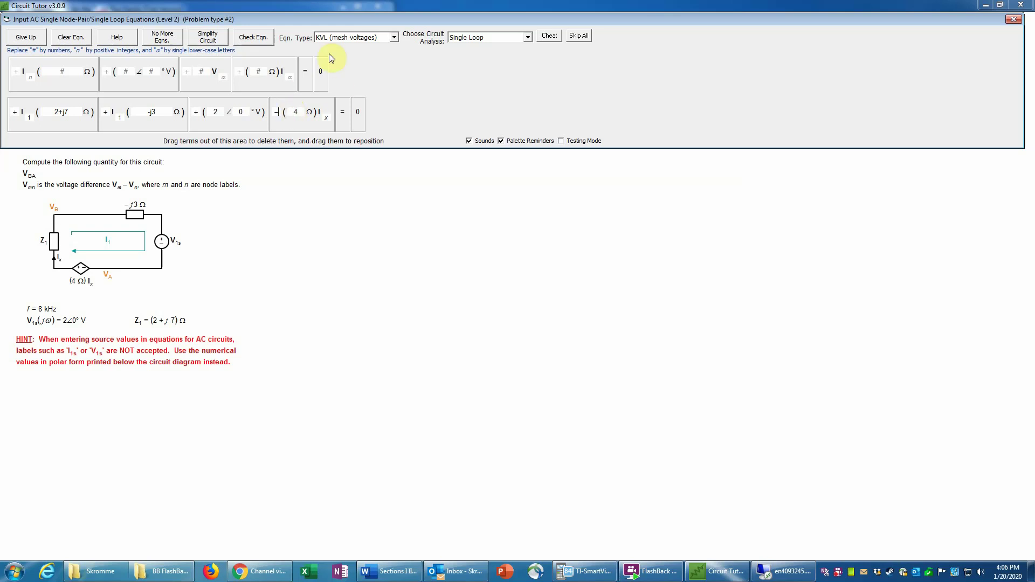
pyautogui.click(260, 38)
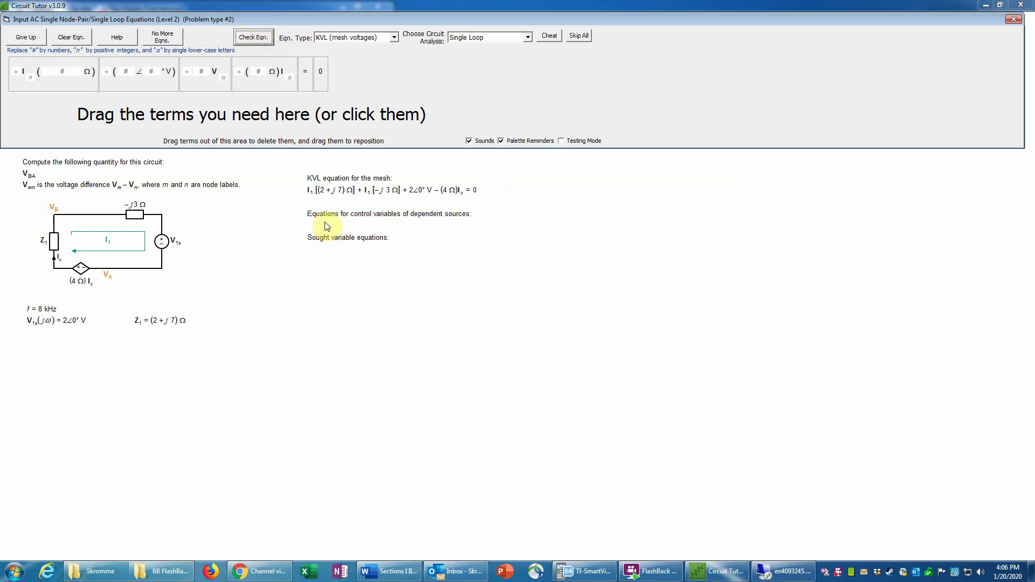
# Build the control variable equation Ix = I1 for the dependent source and check it.
pyautogui.click(393, 36)
pyautogui.click(358, 71)
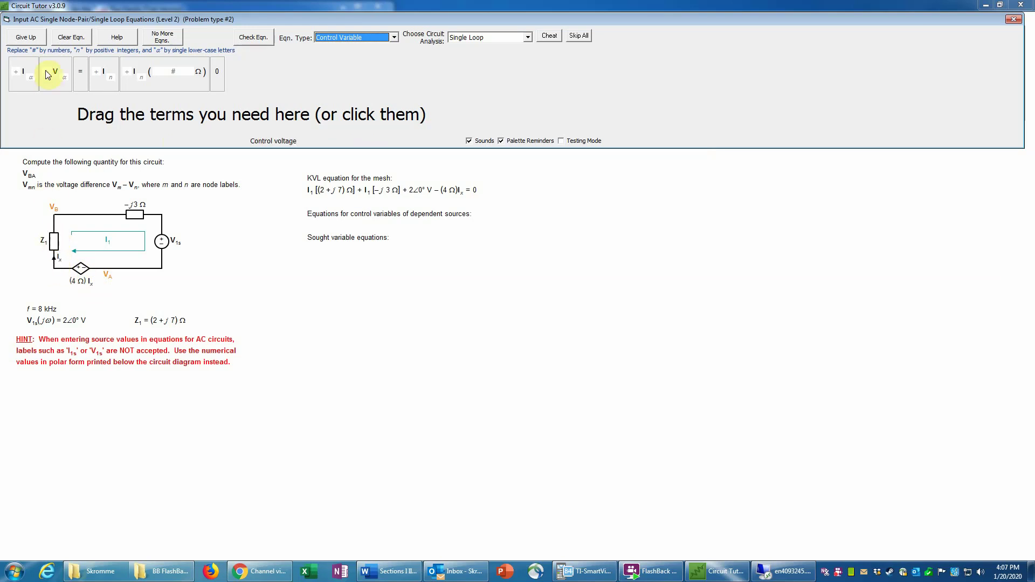
pyautogui.click(21, 83)
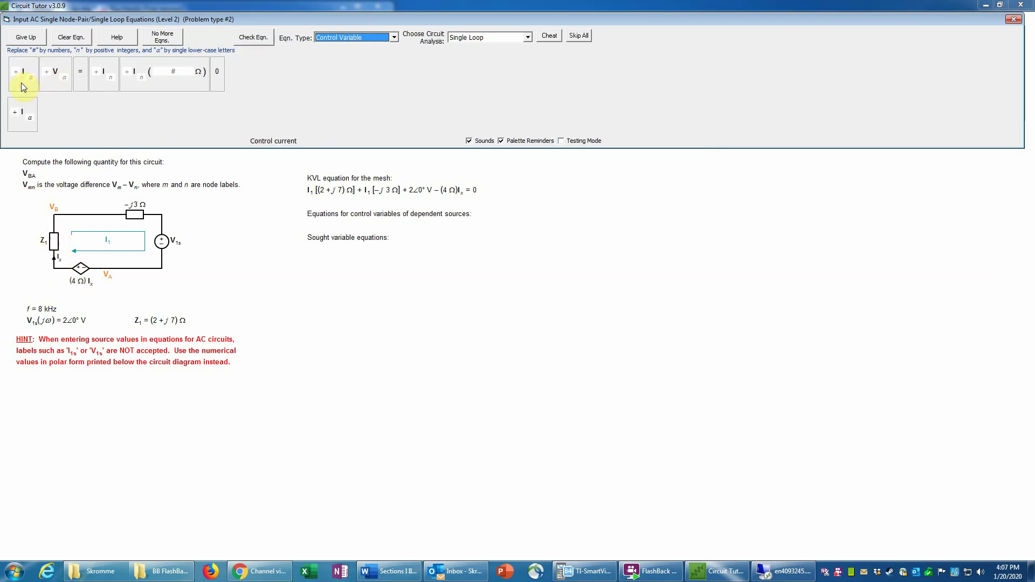
pyautogui.click(79, 85)
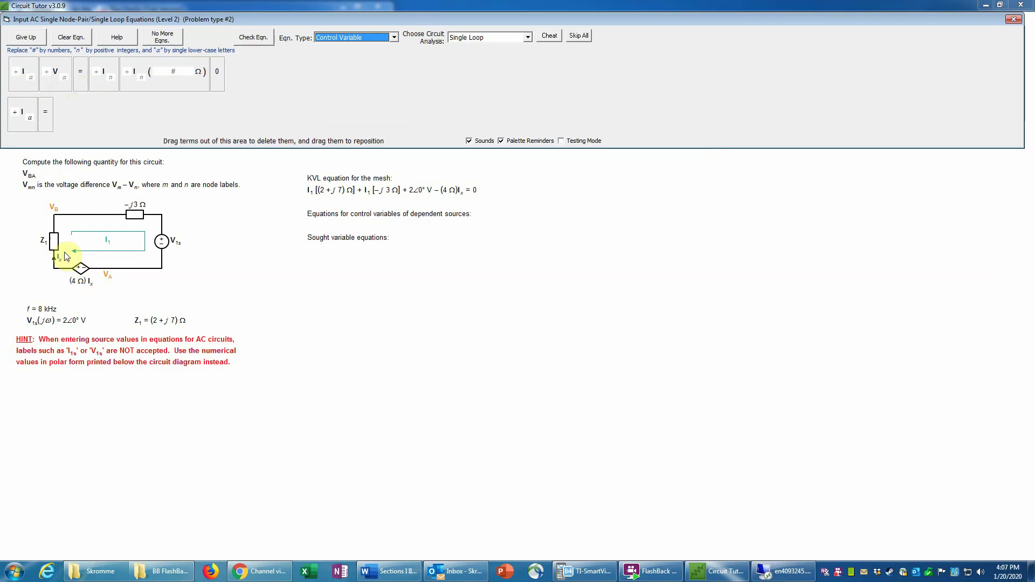
pyautogui.click(98, 81)
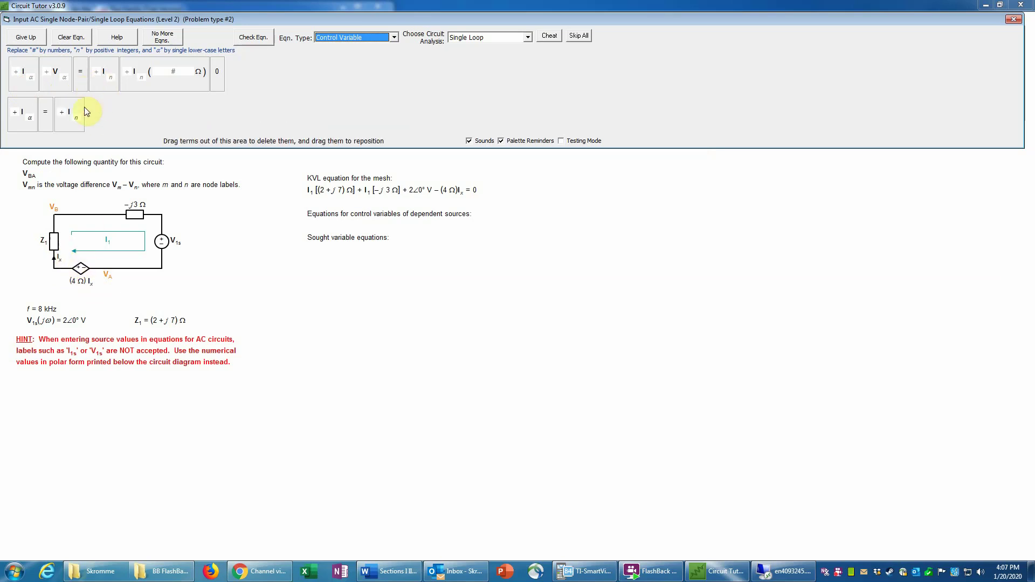
pyautogui.click(30, 117)
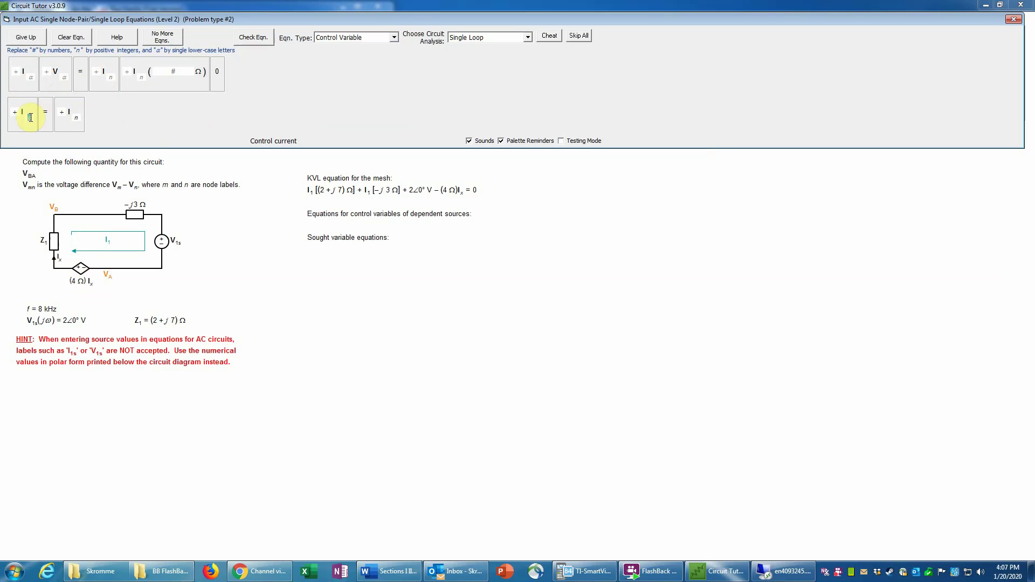
pyautogui.write('x')
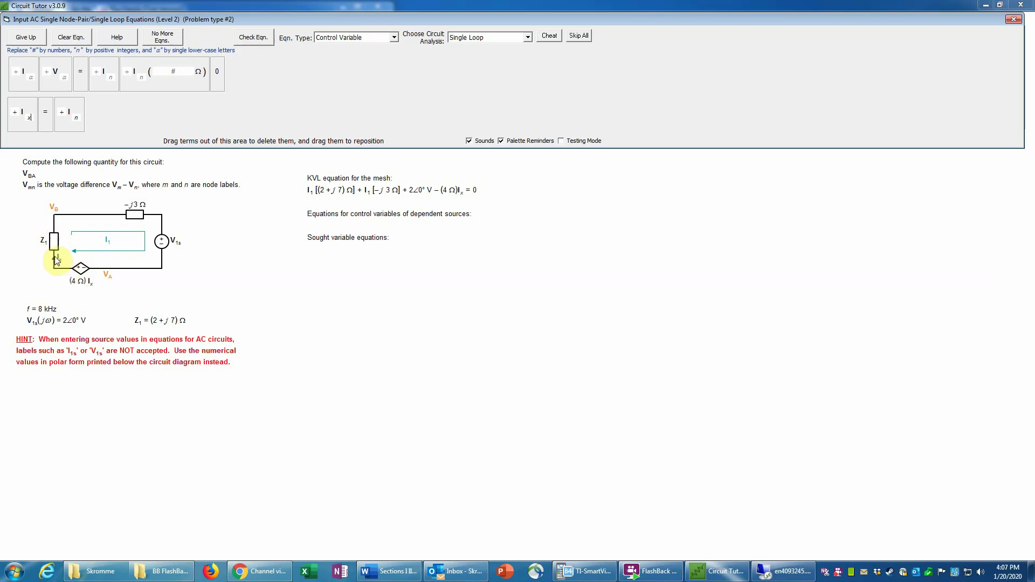
pyautogui.click(78, 115)
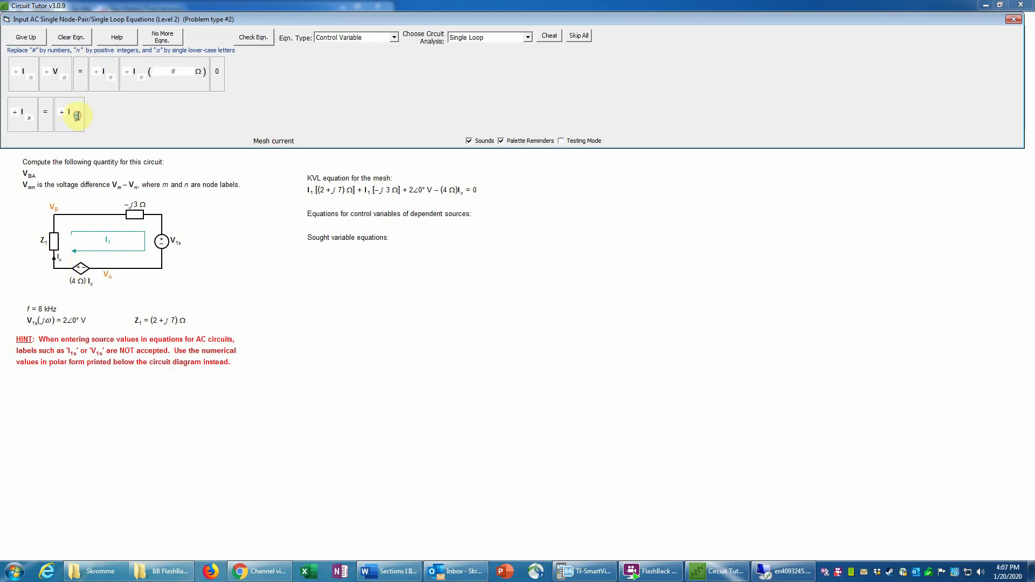
pyautogui.write('1')
pyautogui.click(264, 41)
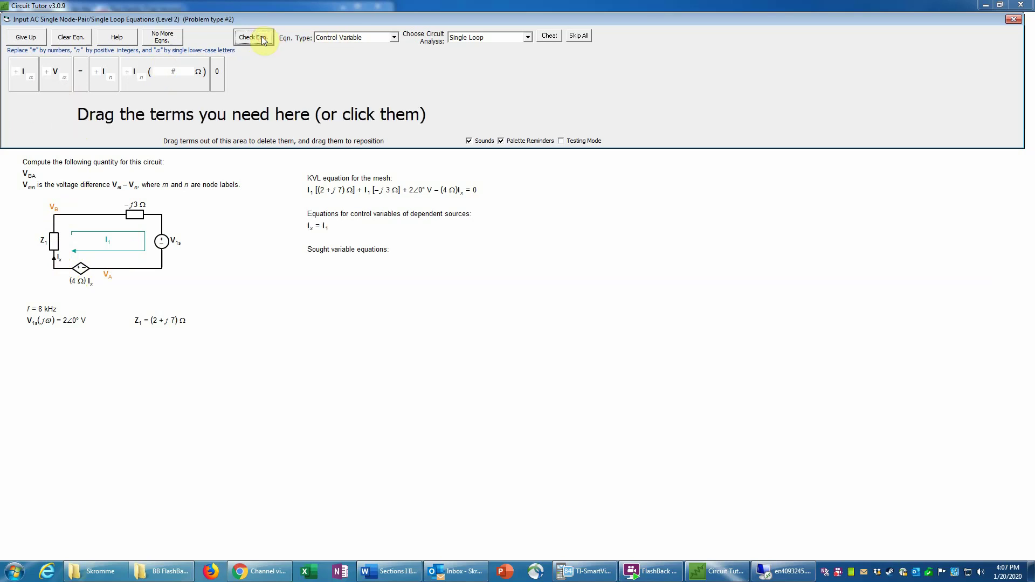
# Start a sought non-branch voltage equation with V_BA = -I1(2+j7 Ω).
pyautogui.click(394, 39)
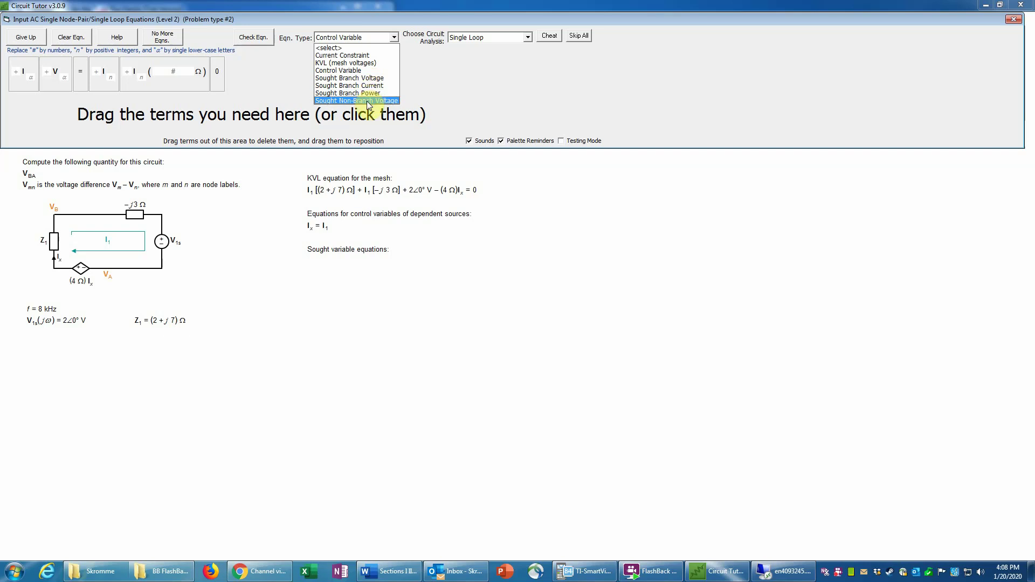
pyautogui.click(369, 101)
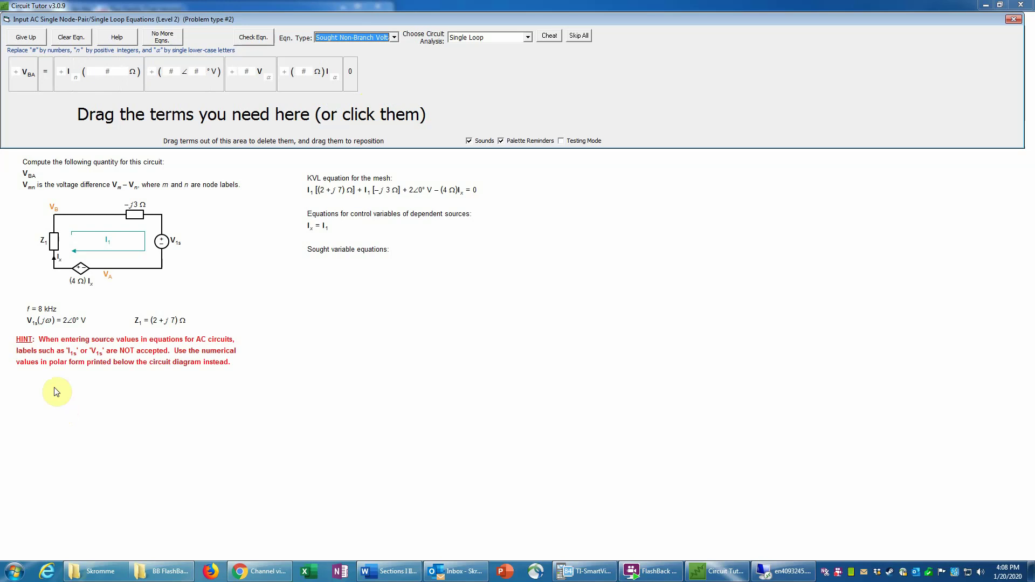
pyautogui.click(22, 86)
pyautogui.click(46, 87)
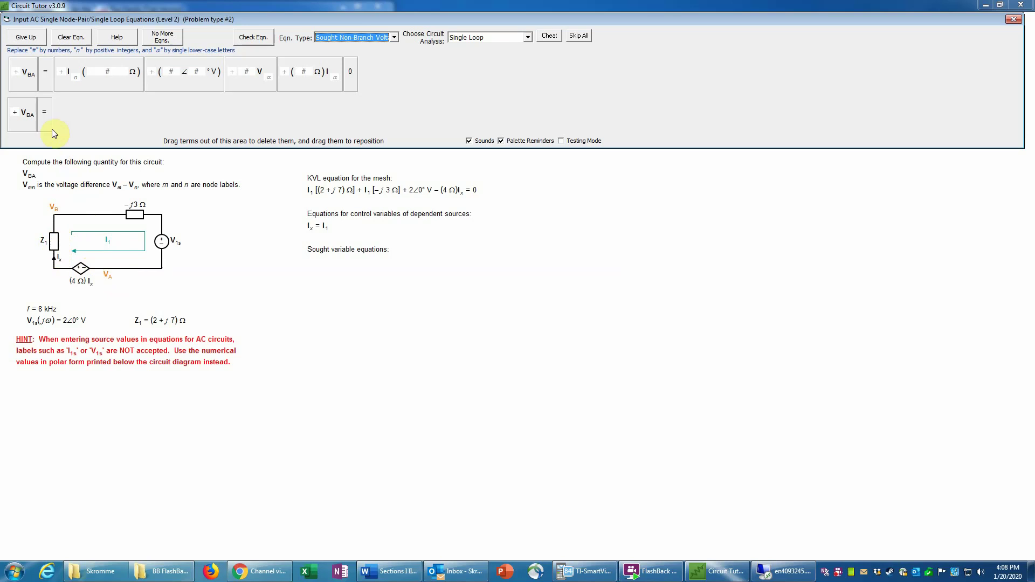
pyautogui.click(93, 82)
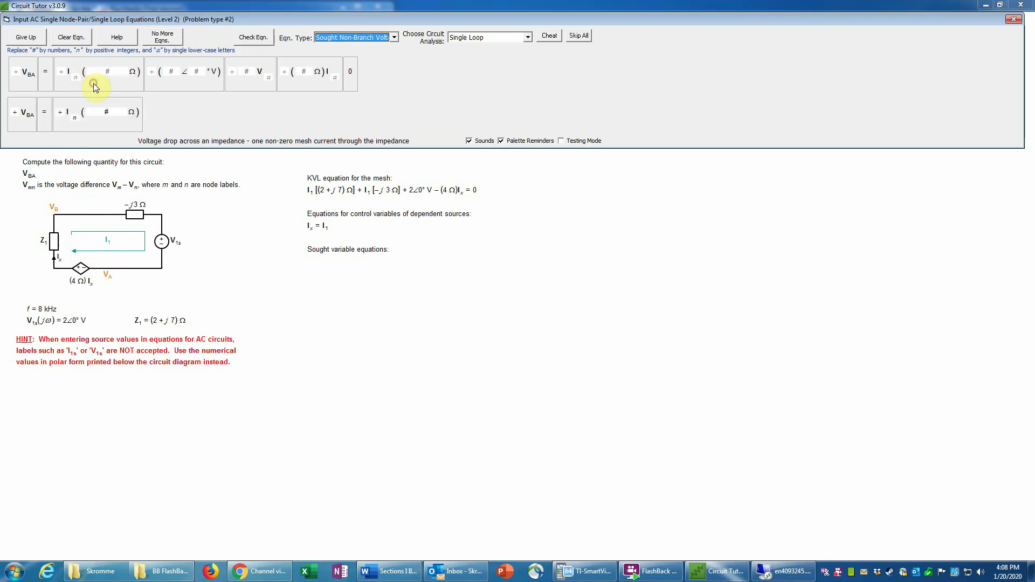
pyautogui.click(76, 118)
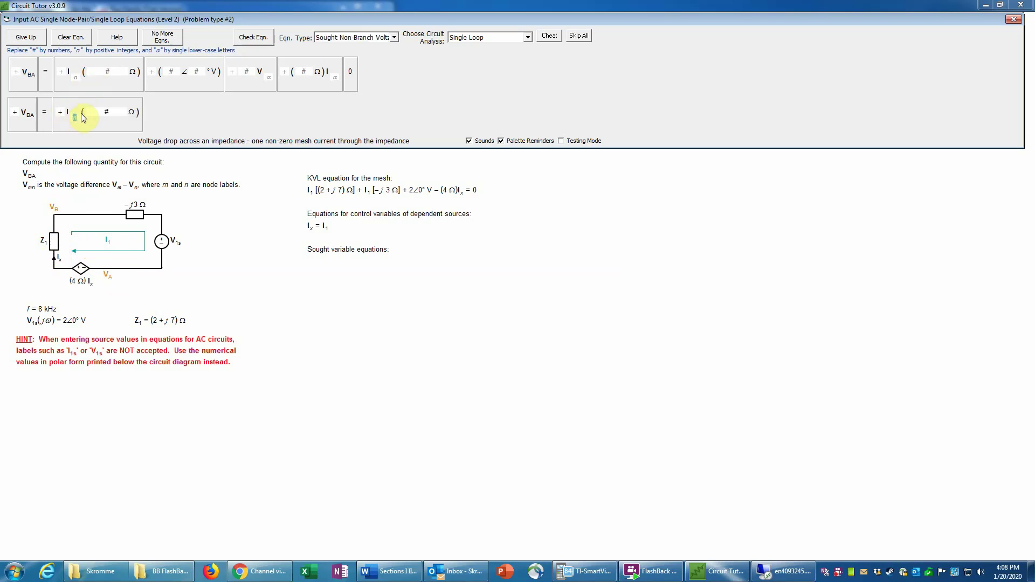
pyautogui.write('1')
pyautogui.click(108, 112)
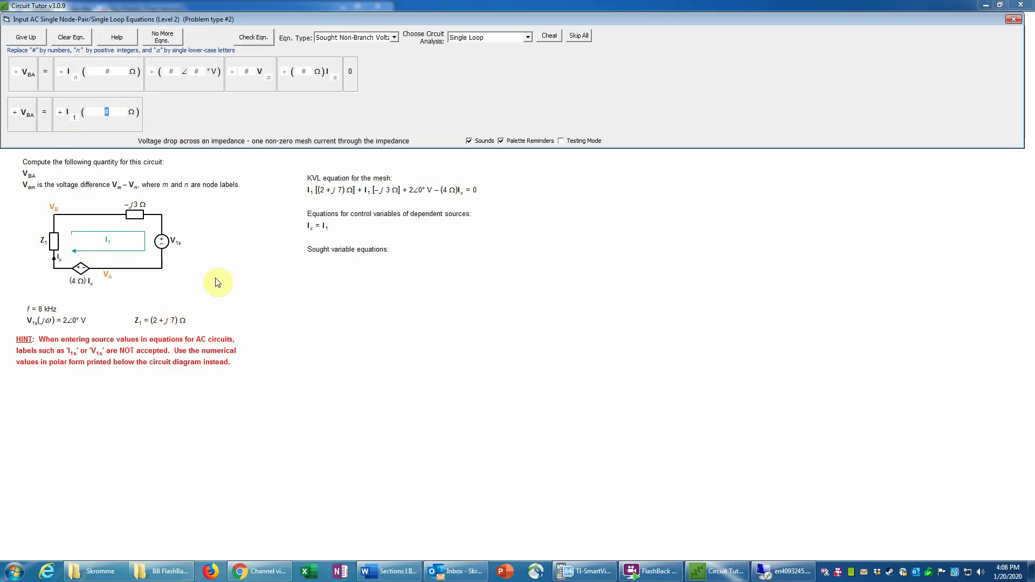
pyautogui.write('2+j7')
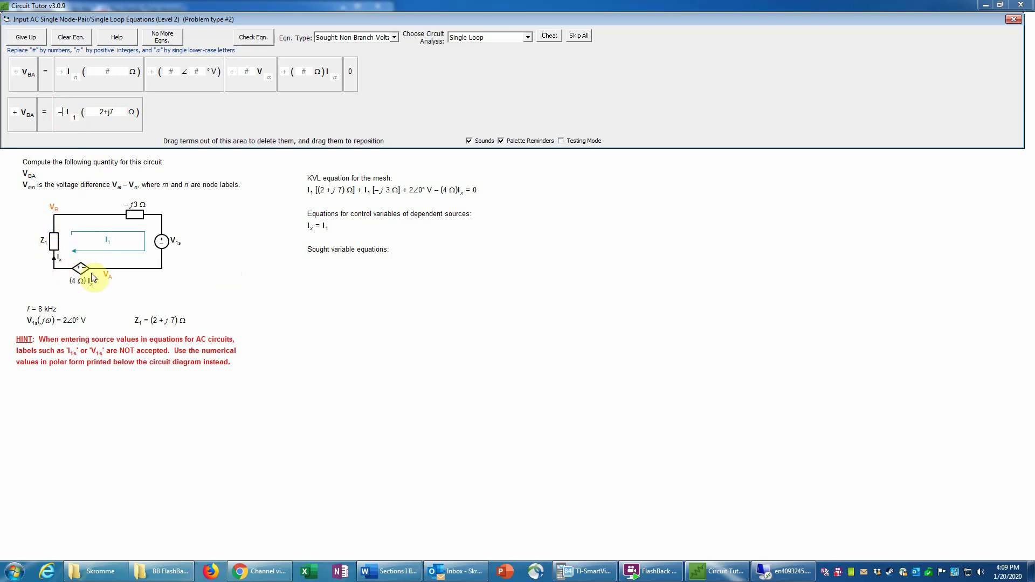
# Add the dependent-source term +(4 Ω)Ix to the V_BA equation and check the equation.
pyautogui.click(309, 86)
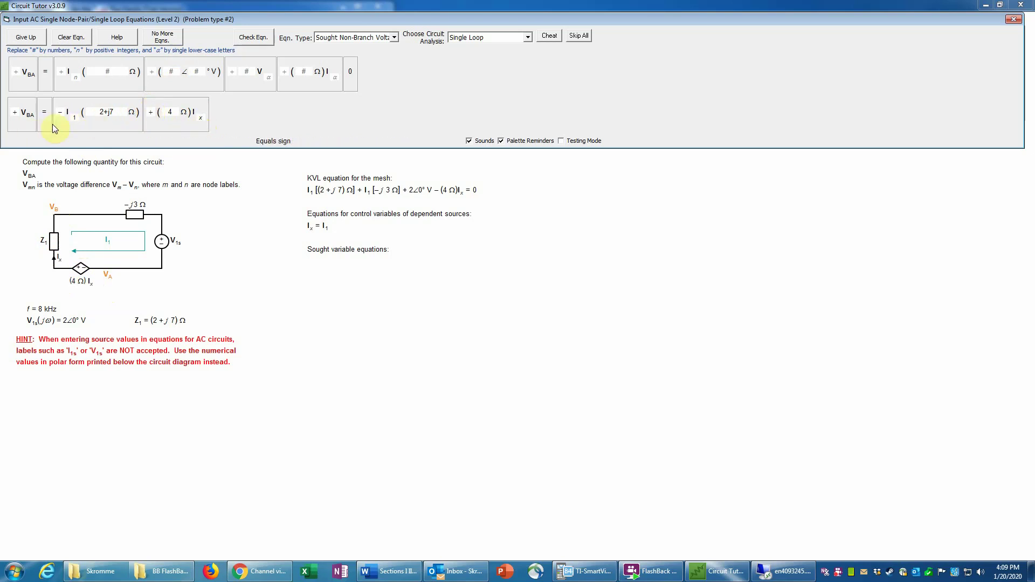
pyautogui.click(201, 117)
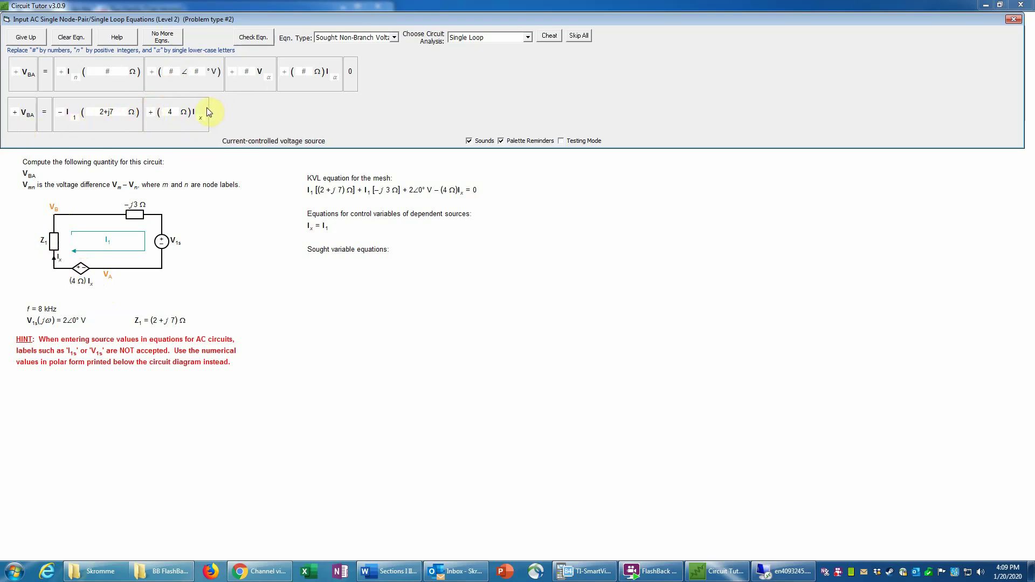
pyautogui.click(263, 38)
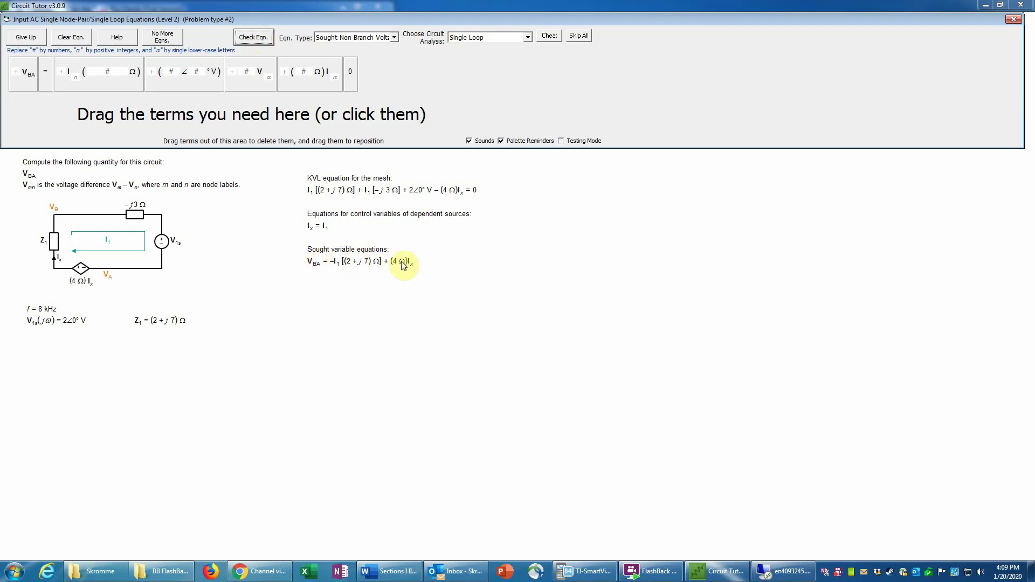
# Declare that no more equations are needed and continue to the numerical answer entry for I1.
pyautogui.click(177, 39)
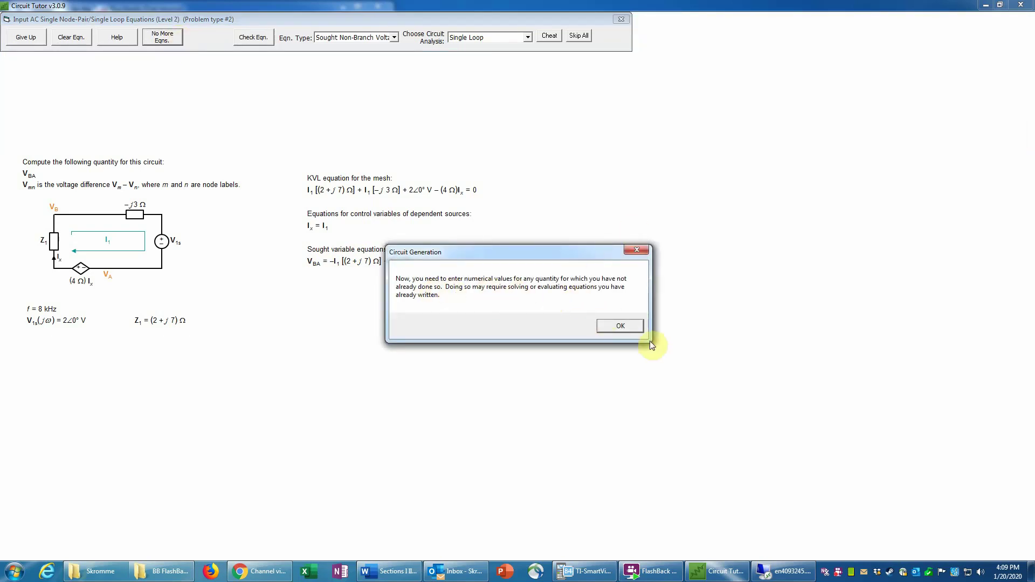
pyautogui.click(620, 327)
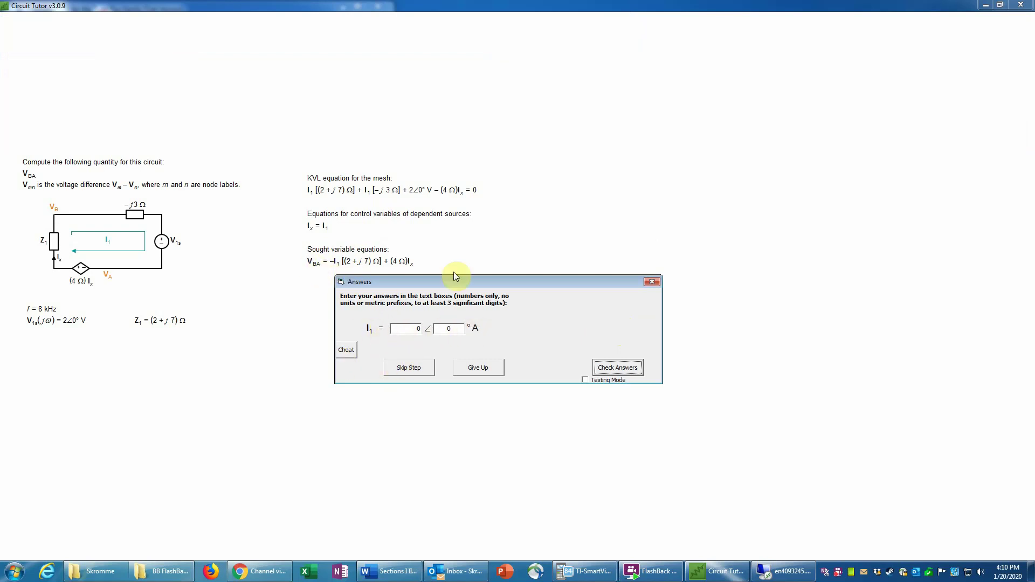
pyautogui.click(409, 368)
pyautogui.click(413, 371)
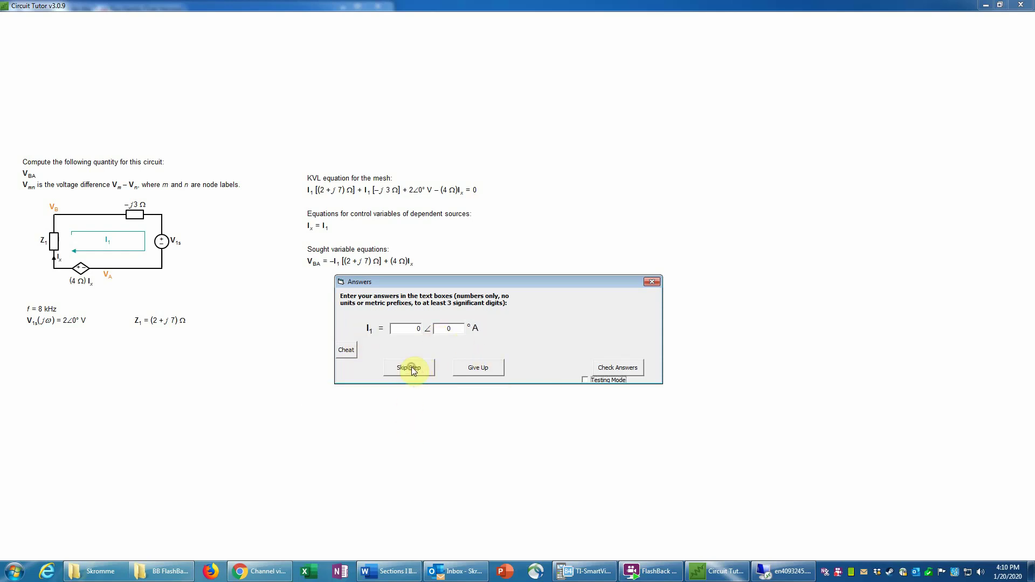
pyautogui.moveTo(412, 278); pyautogui.dragTo(398, 287)
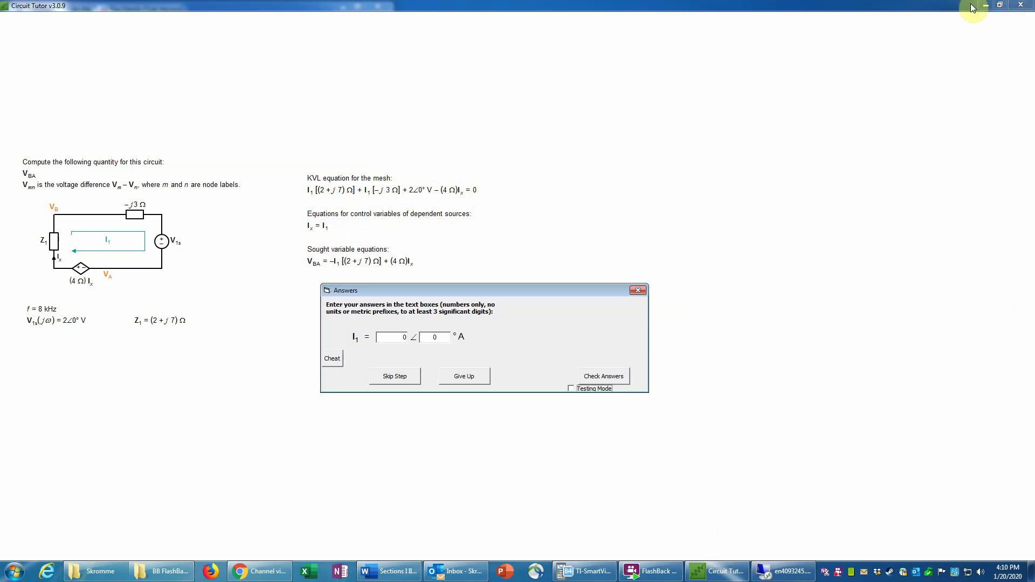
# Restore Circuit Tutor to a smaller window beside the TI-SmartView calculator so both are visible.
pyautogui.click(988, 8)
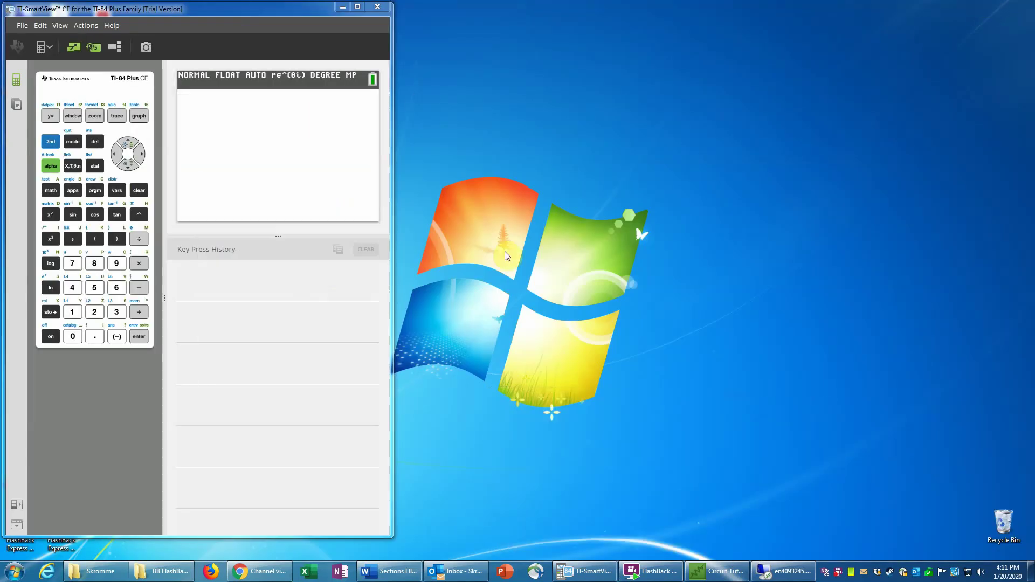
pyautogui.click(721, 576)
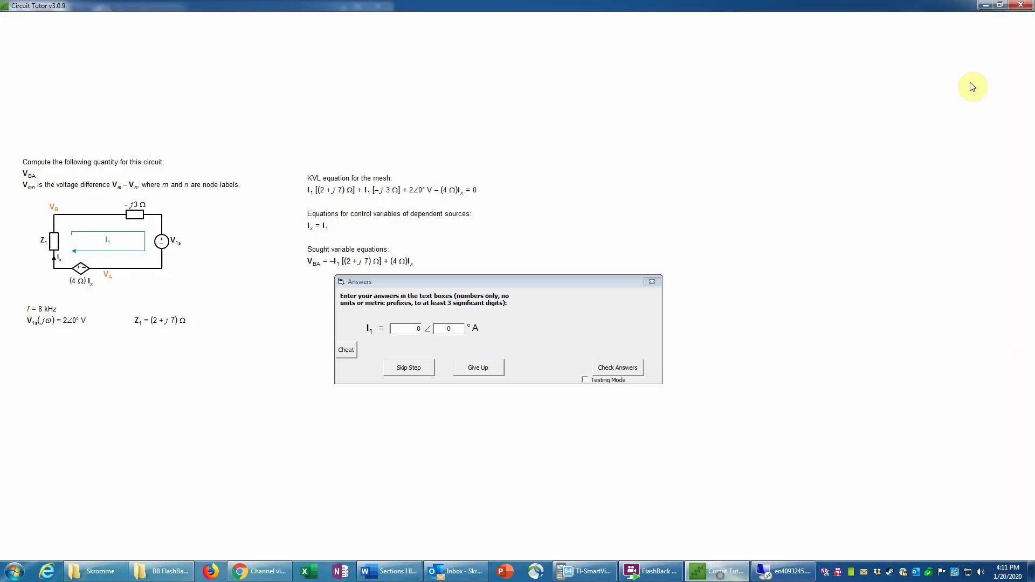
pyautogui.click(1002, 7)
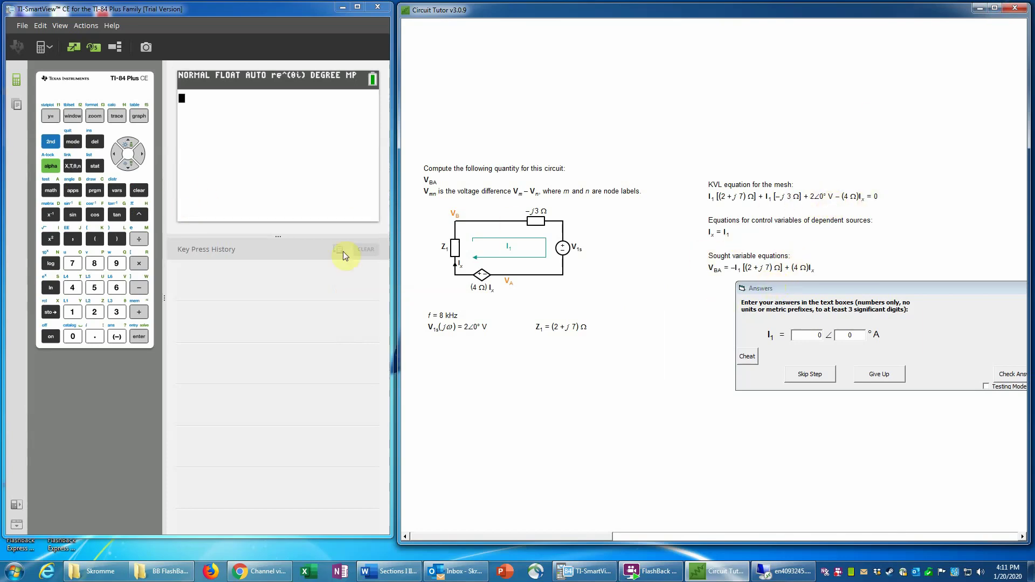
# Evaluate -2/(-2+i4) on the TI-84 calculator to get the mesh current I1 in polar form.
pyautogui.click(117, 337)
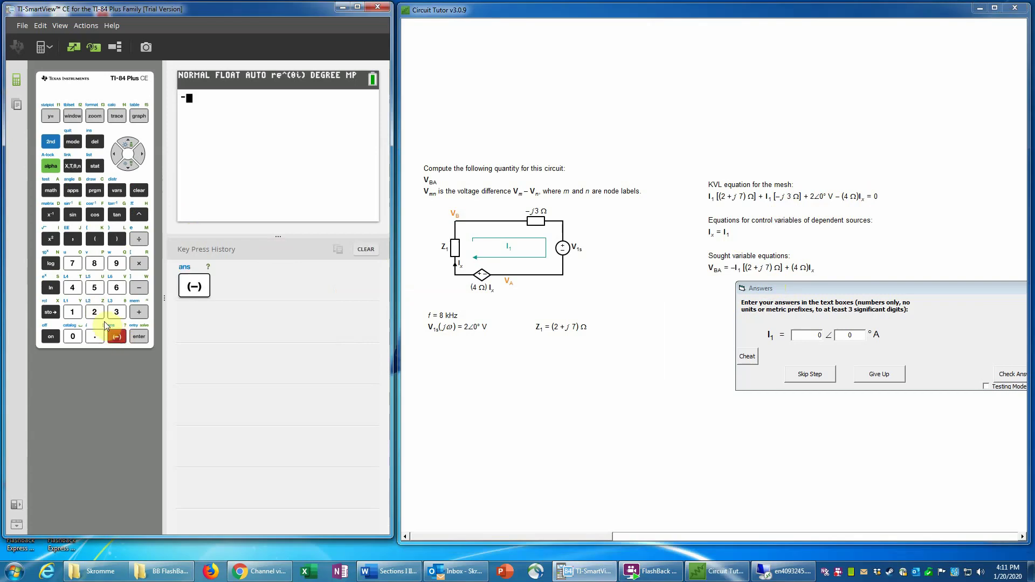
pyautogui.click(94, 312)
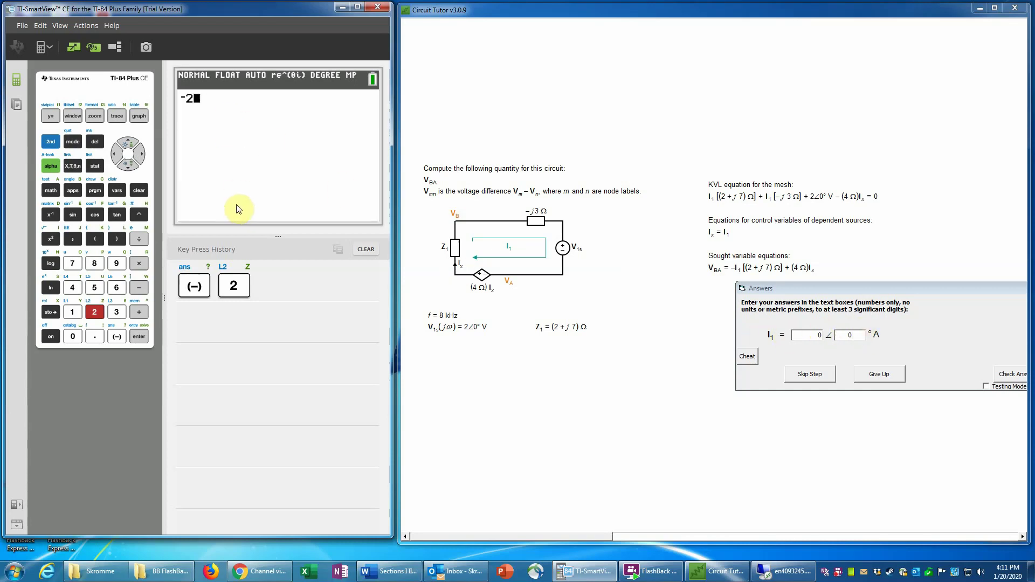
pyautogui.click(139, 240)
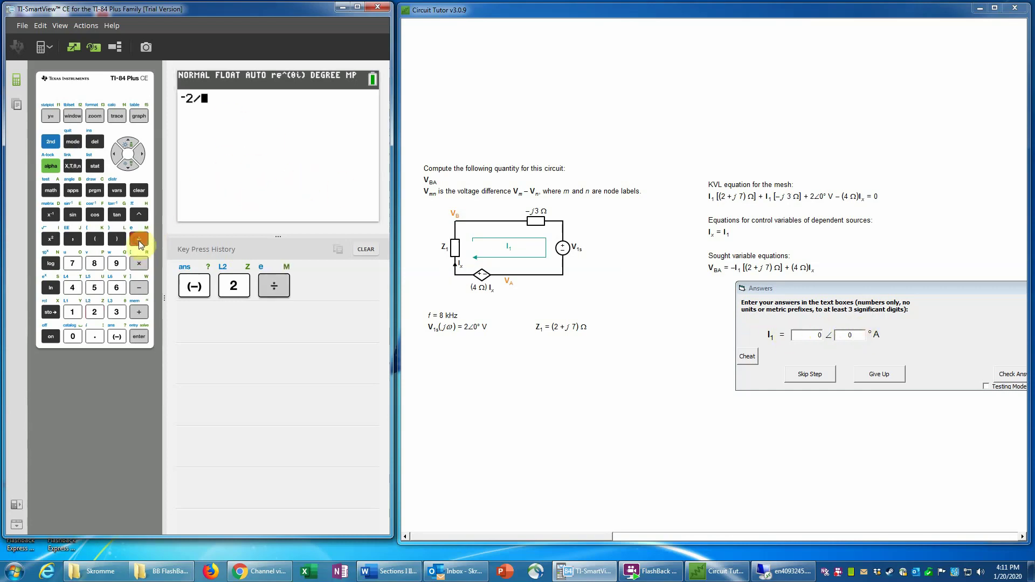
pyautogui.click(95, 240)
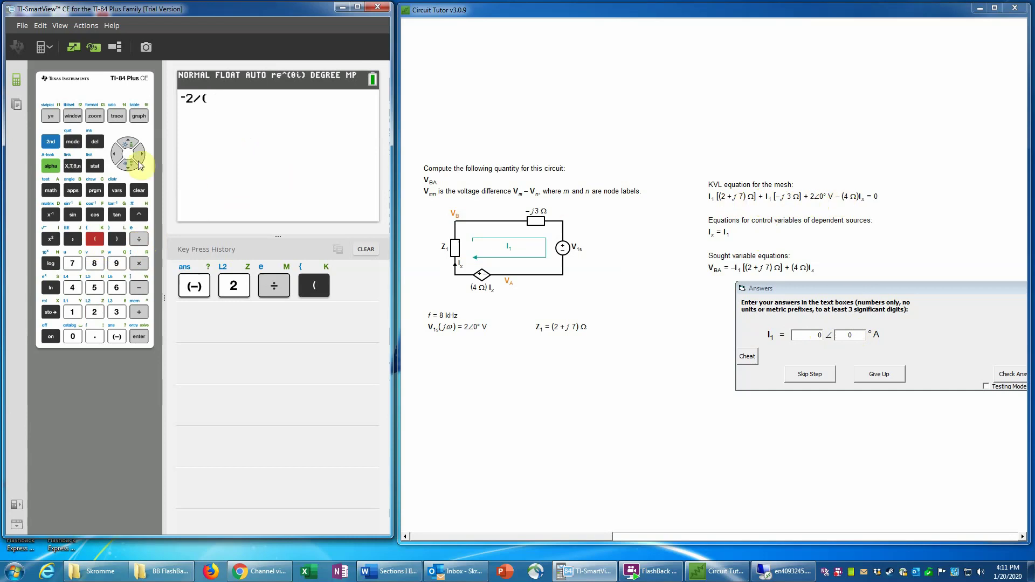
pyautogui.click(117, 336)
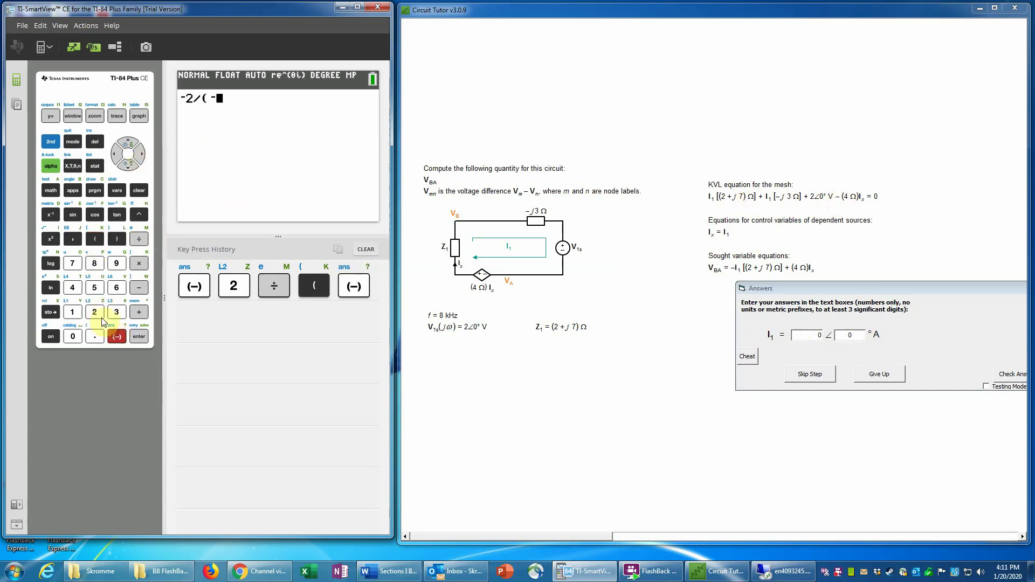
pyautogui.click(95, 312)
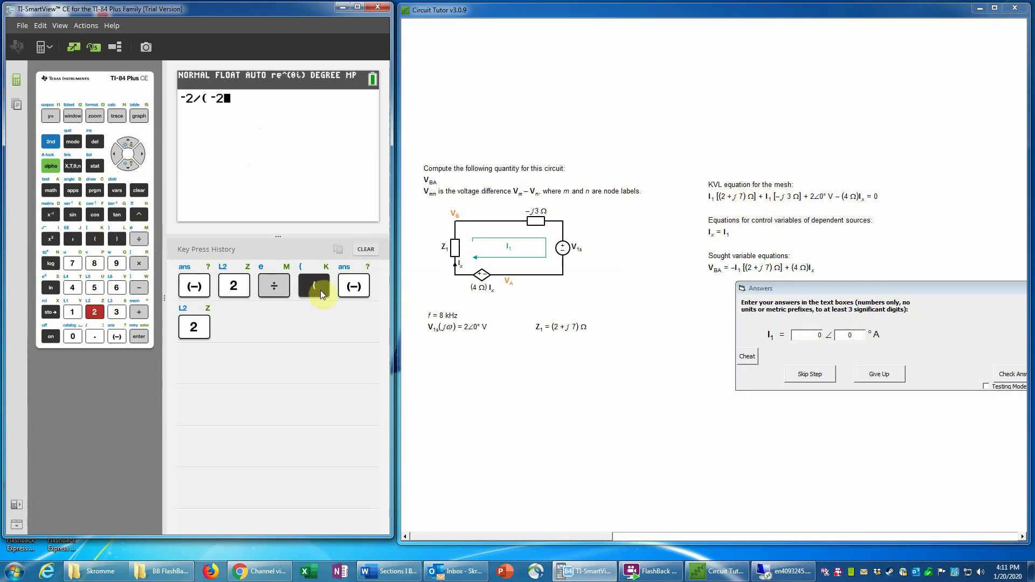
pyautogui.click(138, 312)
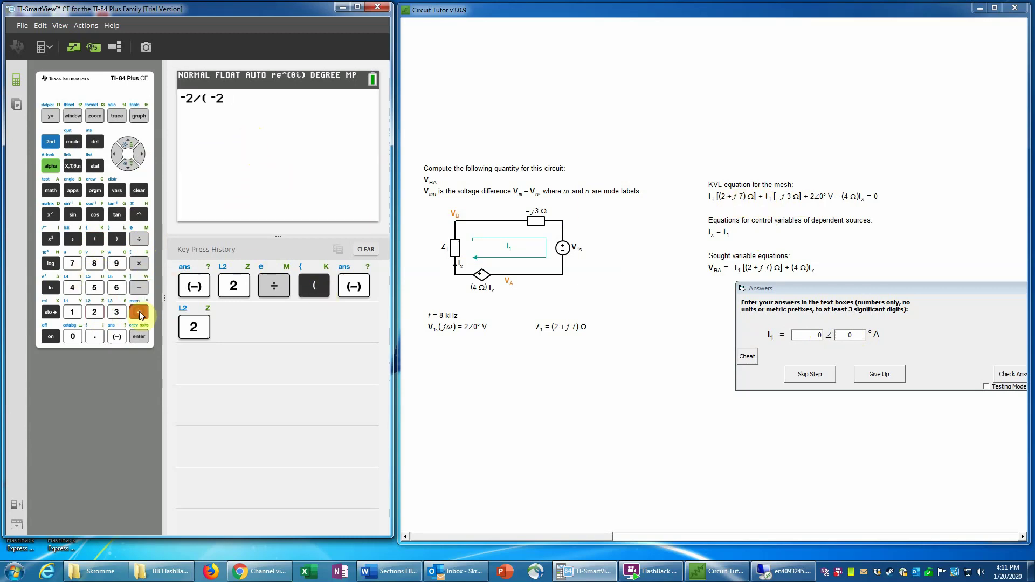
pyautogui.click(50, 141)
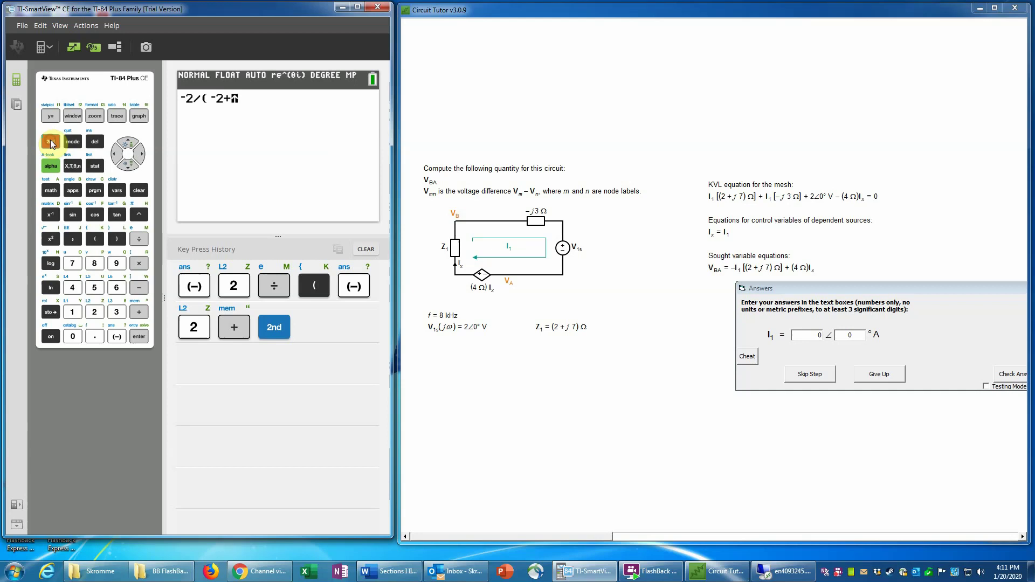
pyautogui.click(95, 336)
pyautogui.click(72, 288)
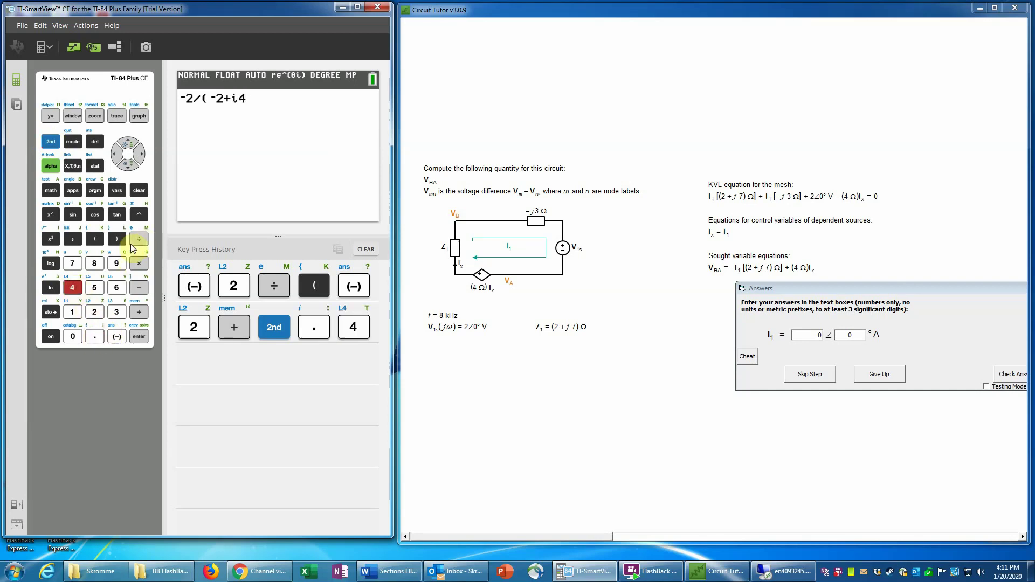
pyautogui.click(116, 240)
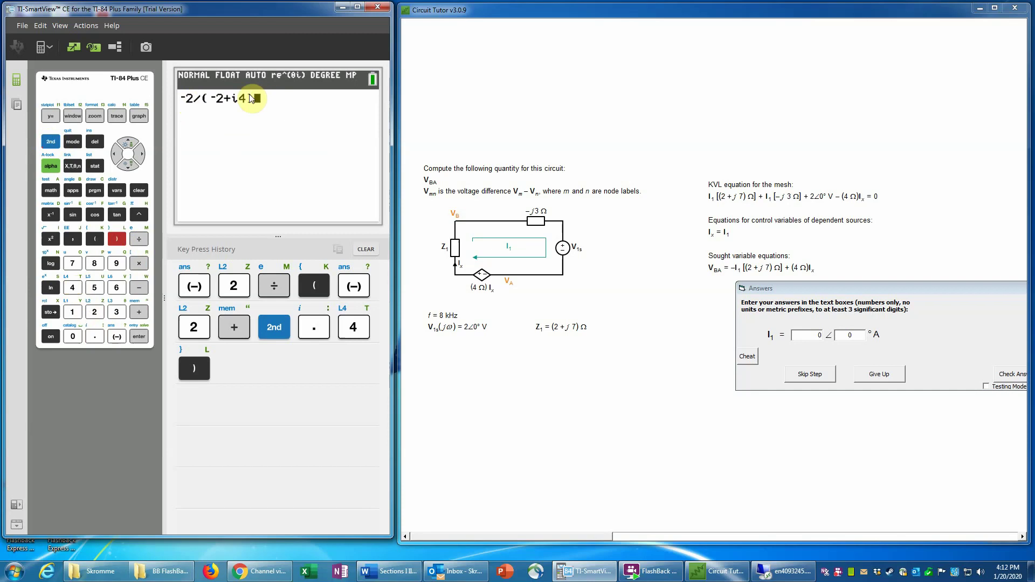
pyautogui.click(141, 338)
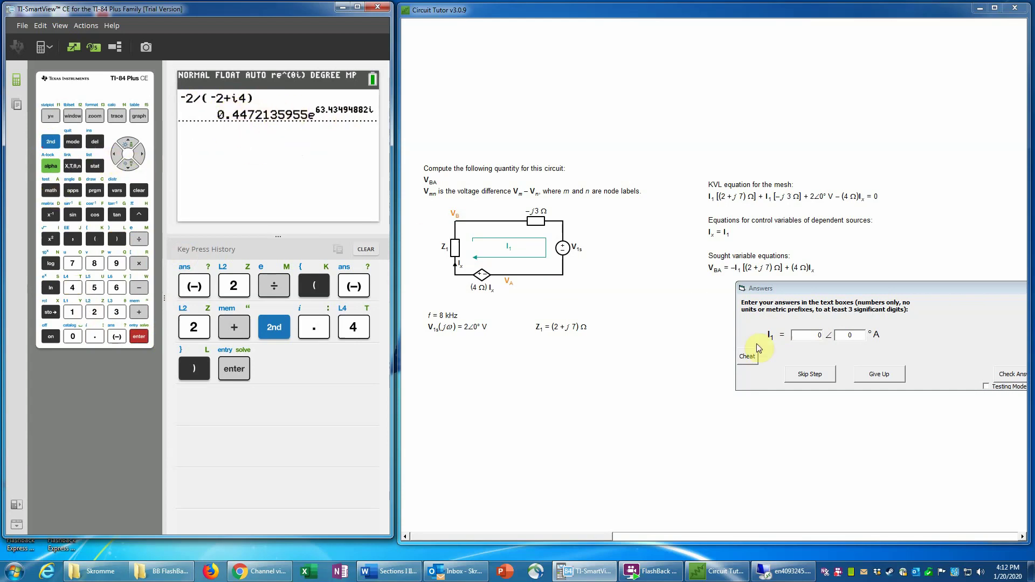
# Enter I1 as 0.4472 ∠ 63.43° A in Circuit Tutor's answer form and check the answer.
pyautogui.moveTo(796, 288); pyautogui.dragTo(581, 315)
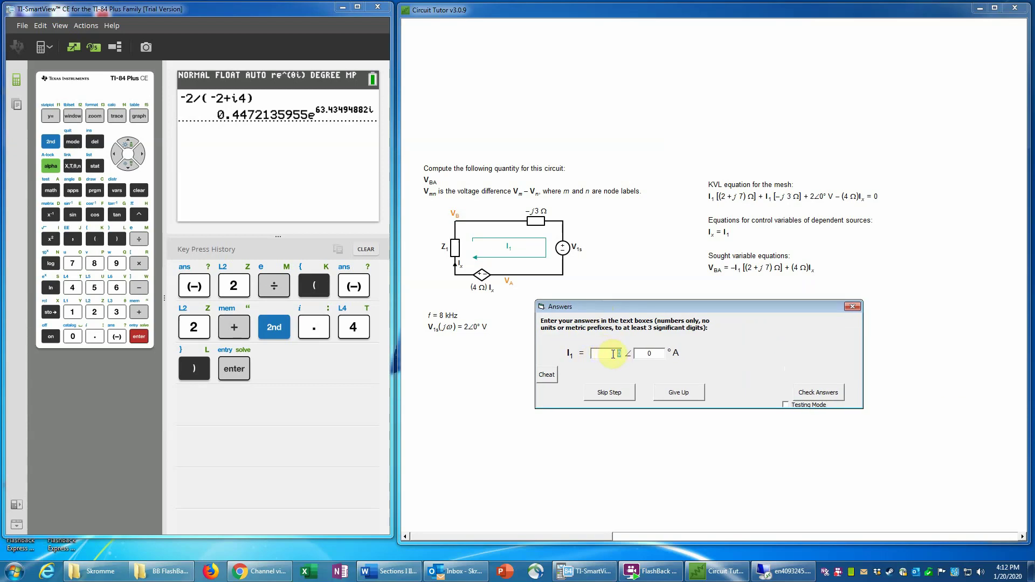
pyautogui.write('0.4472')
pyautogui.click(656, 354)
pyautogui.write('63.43')
pyautogui.click(819, 393)
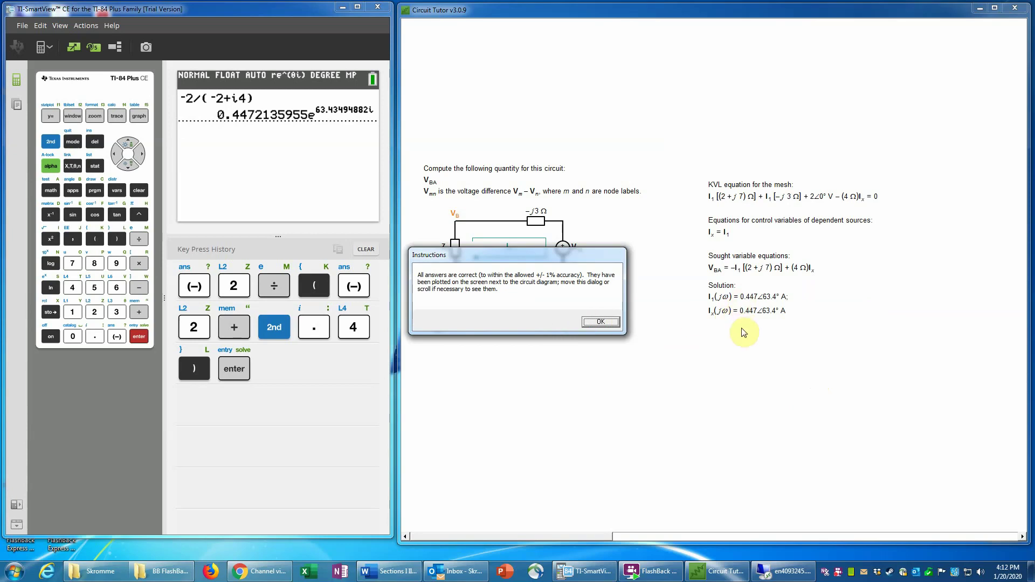
# Continue to the V_BA answer form and move it below the printed equations and solution.
pyautogui.click(602, 322)
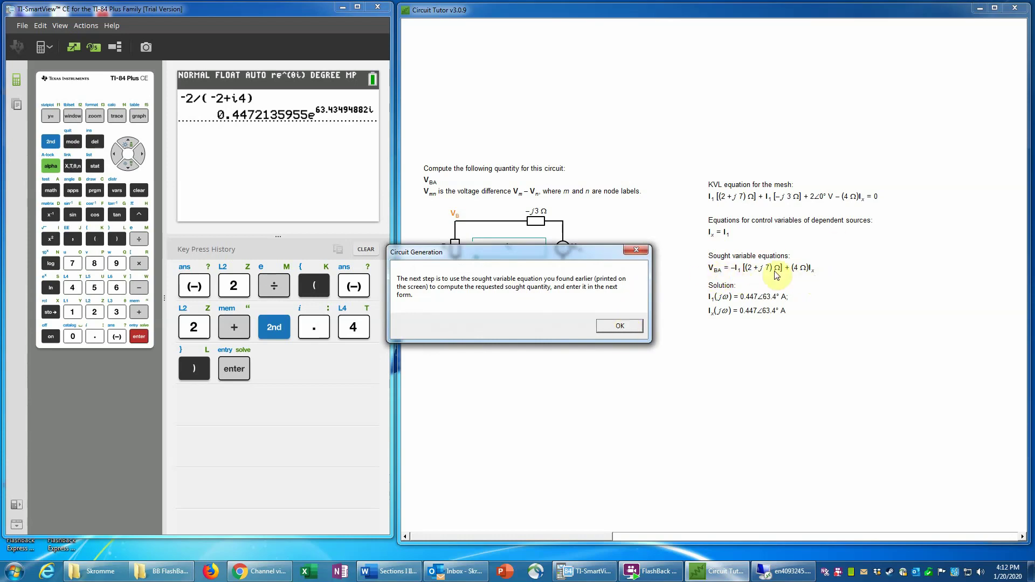
pyautogui.click(621, 326)
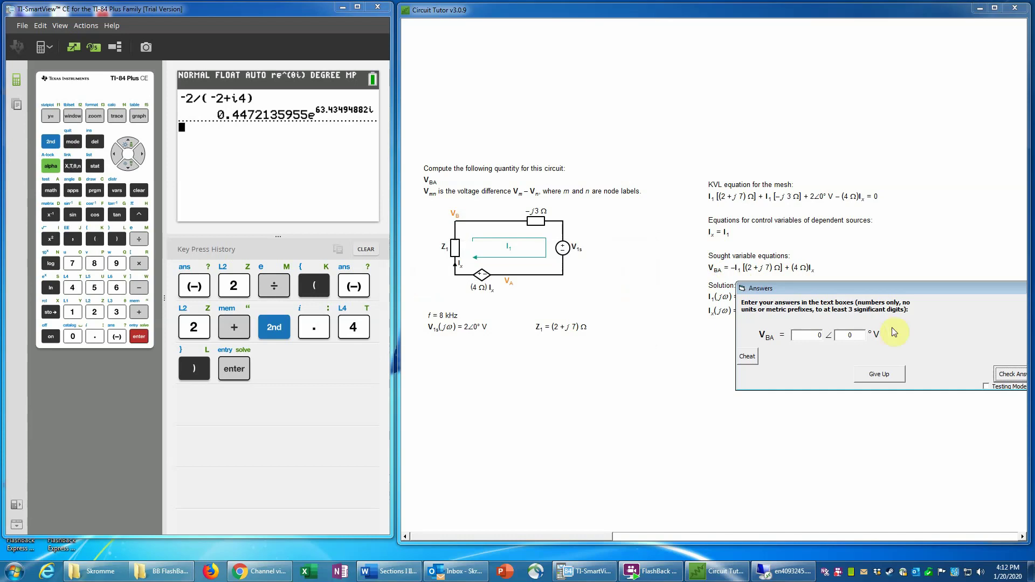
pyautogui.moveTo(878, 286); pyautogui.dragTo(741, 357)
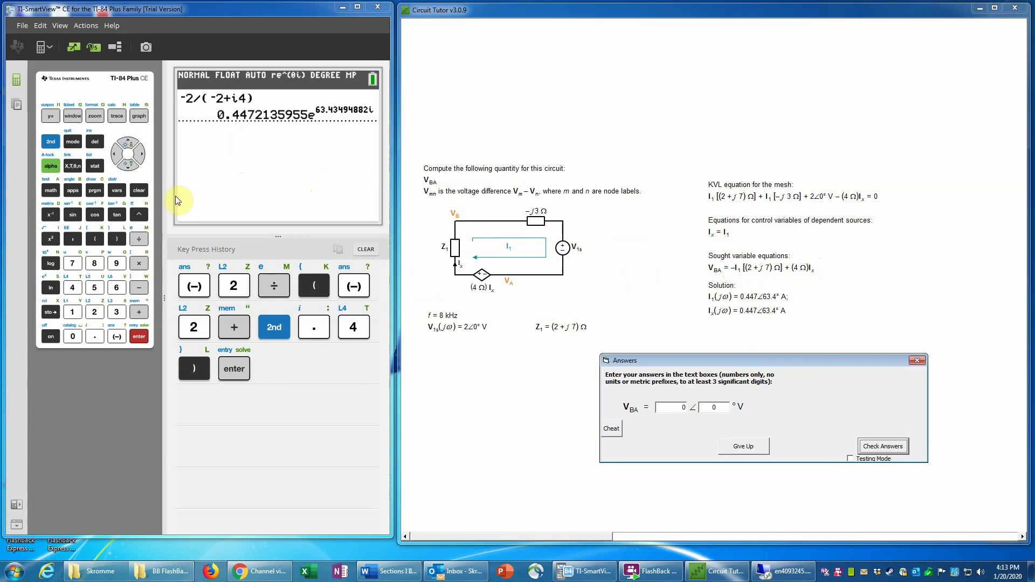
pyautogui.click(127, 144)
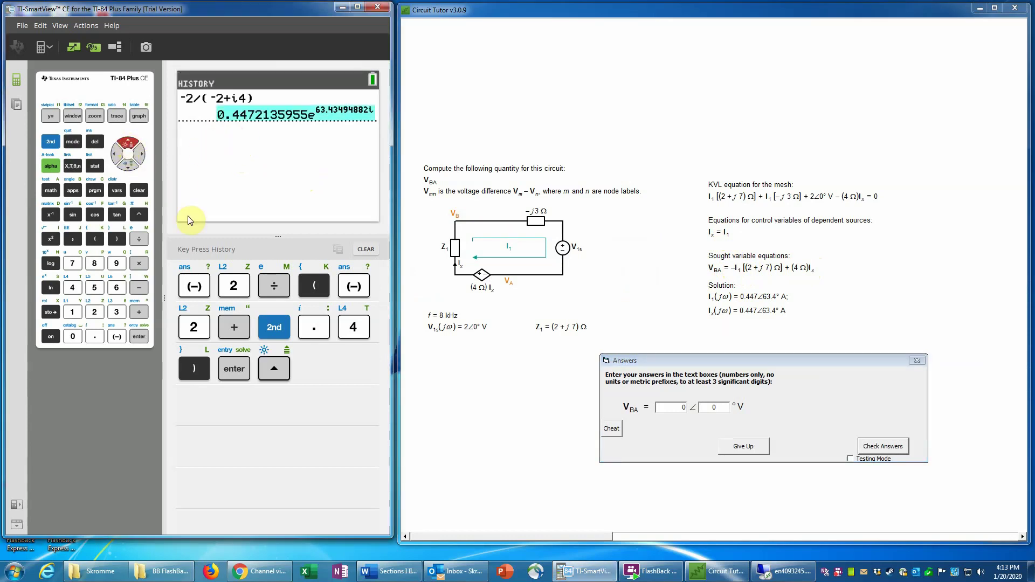
pyautogui.click(139, 337)
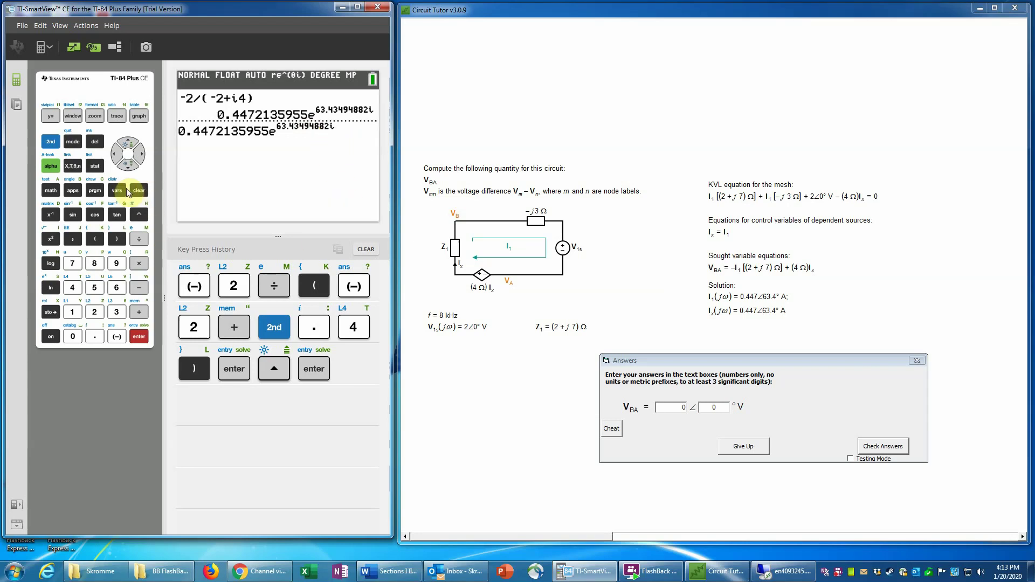
pyautogui.click(95, 141)
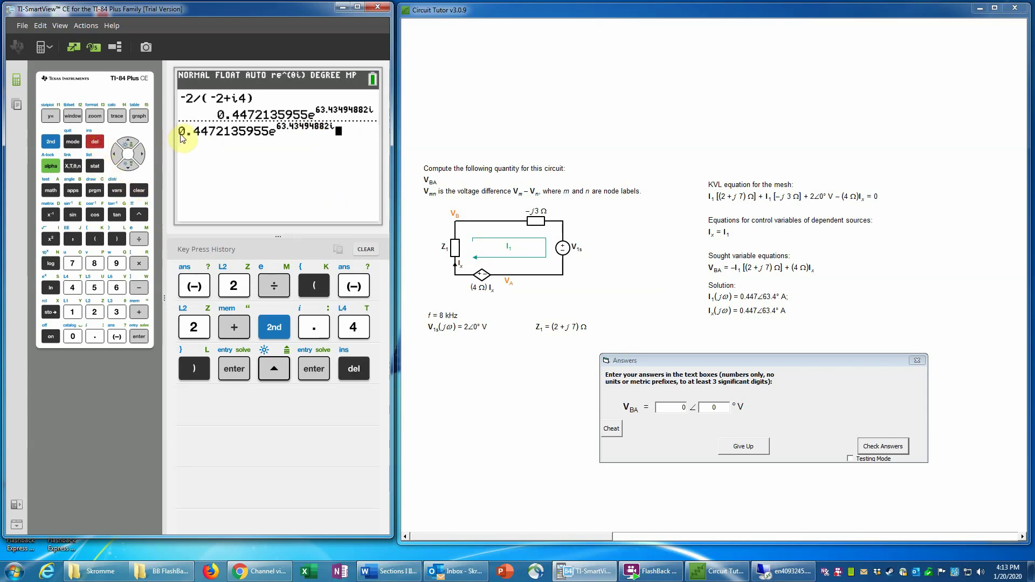
pyautogui.click(139, 190)
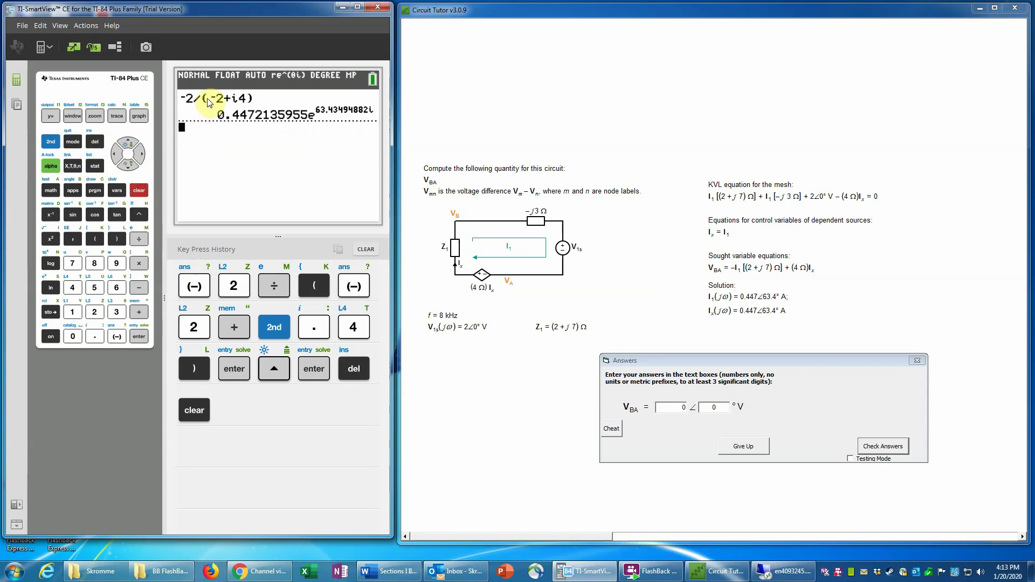
# Recall the expression -2/(-2+i4) from the calculator history and delete its leading negative sign.
pyautogui.click(137, 144)
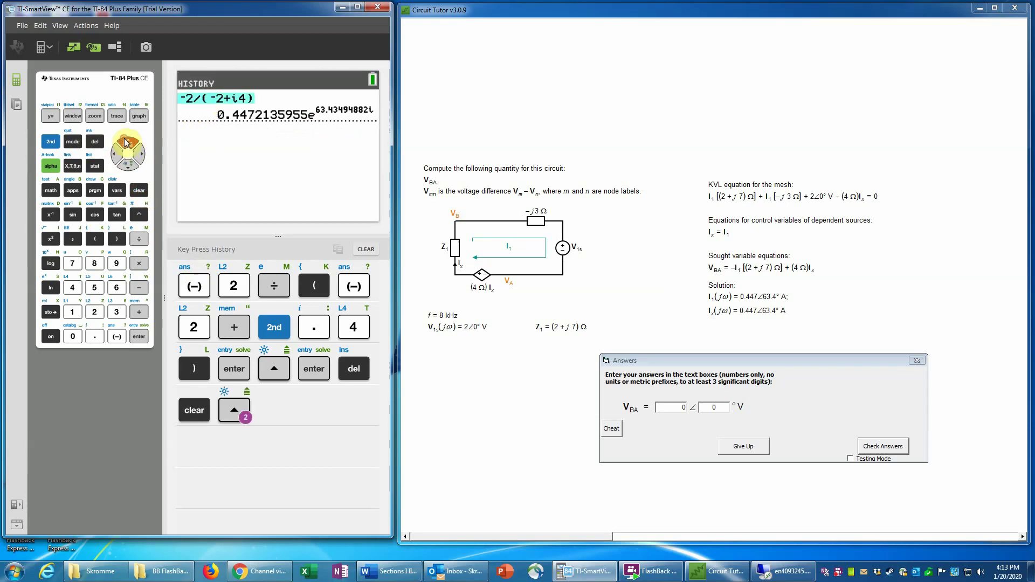
pyautogui.click(138, 145)
pyautogui.click(134, 340)
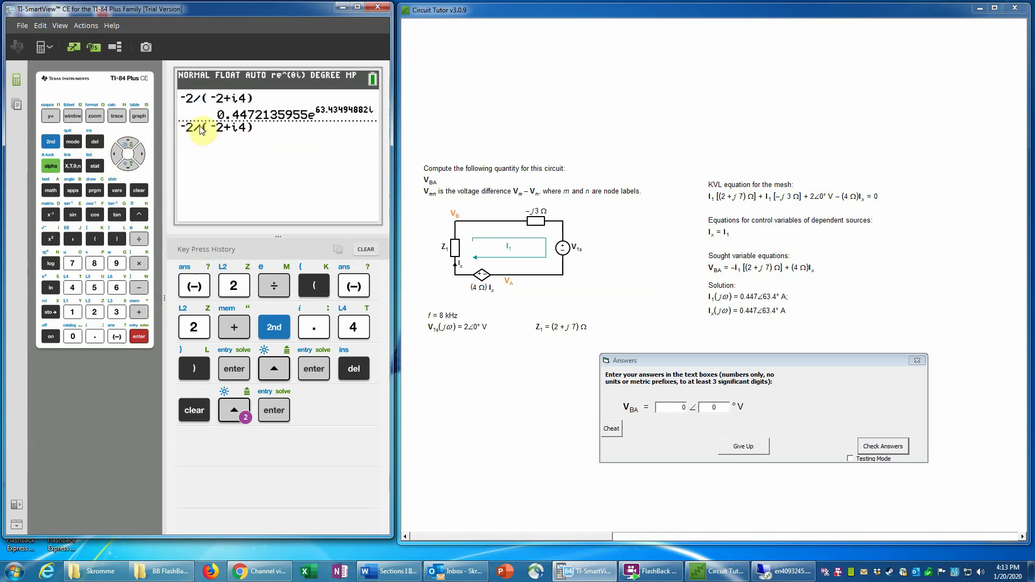
pyautogui.click(114, 155)
pyautogui.click(114, 155)
pyautogui.click(114, 156)
pyautogui.click(114, 155)
pyautogui.click(114, 156)
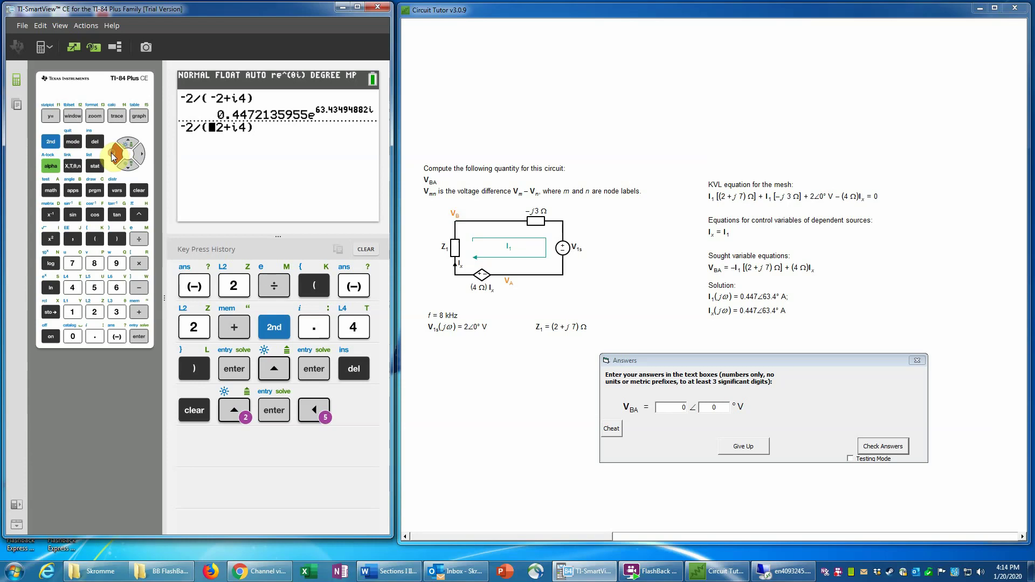
pyautogui.click(114, 156)
pyautogui.click(113, 156)
pyautogui.click(114, 155)
pyautogui.click(114, 155)
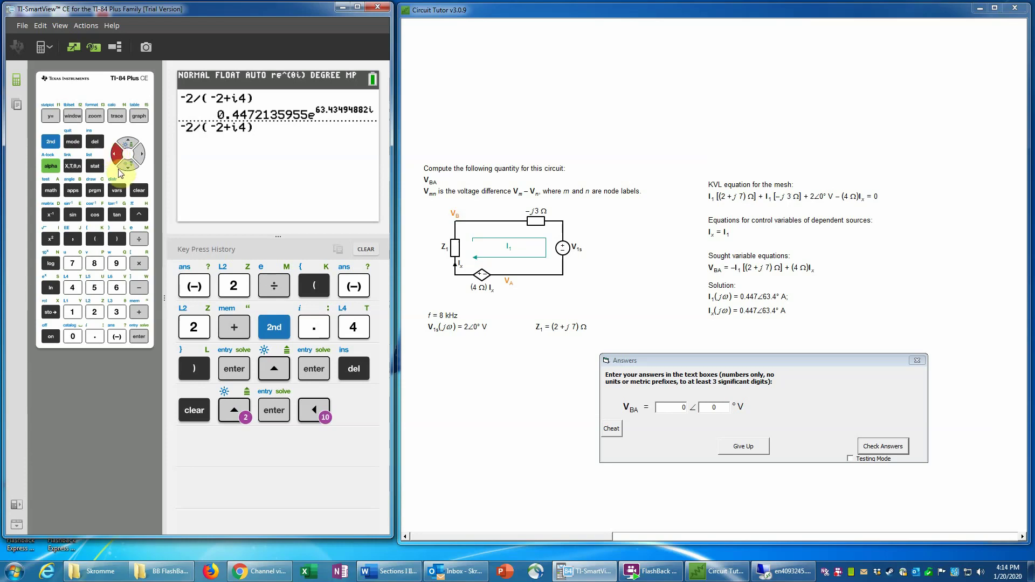
pyautogui.click(96, 143)
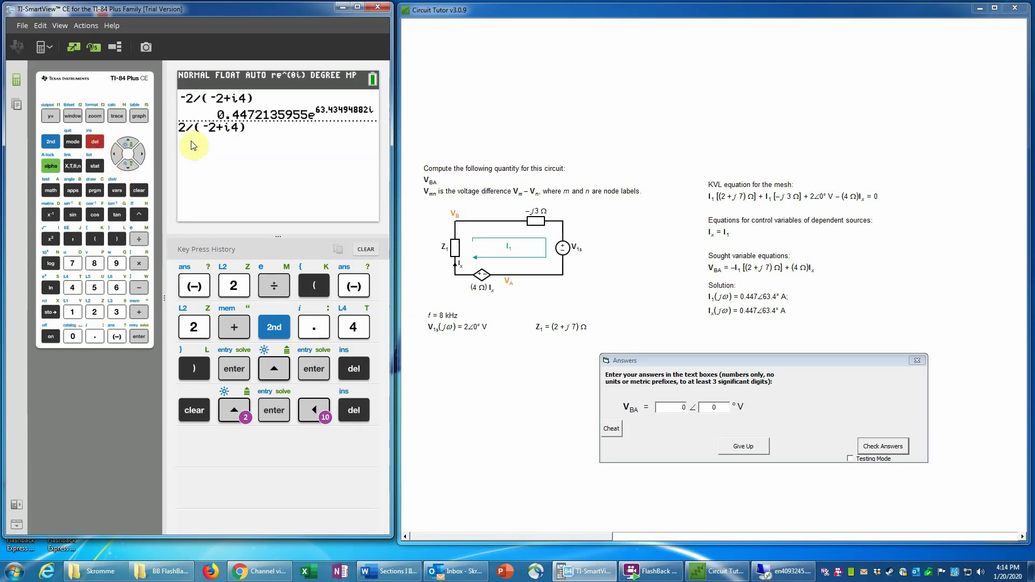
# Multiply the recalled expression by (-2+i7) and evaluate 2/(-2+i4)*(-2+i7) to obtain V_BA.
pyautogui.click(142, 157)
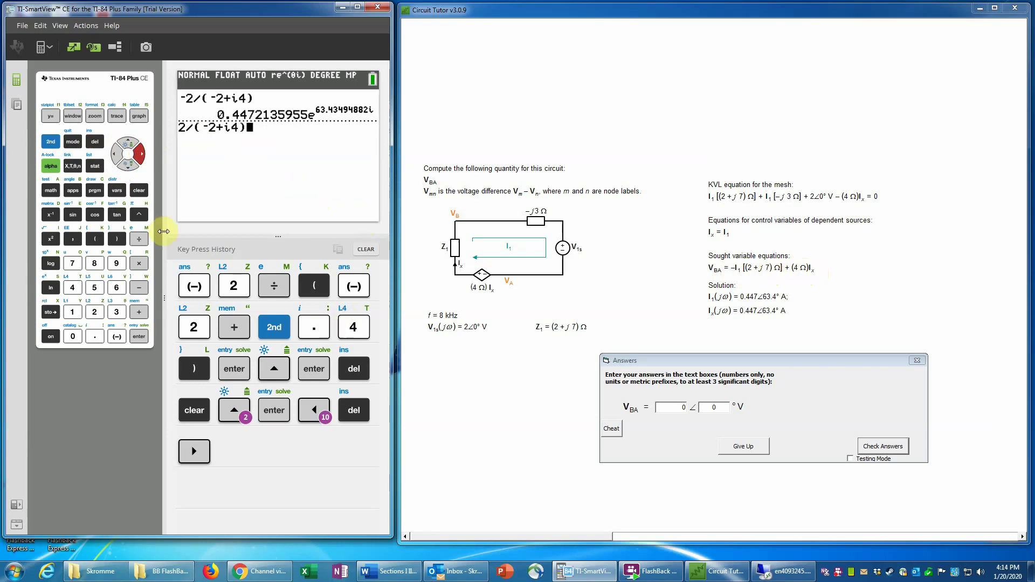
pyautogui.click(138, 263)
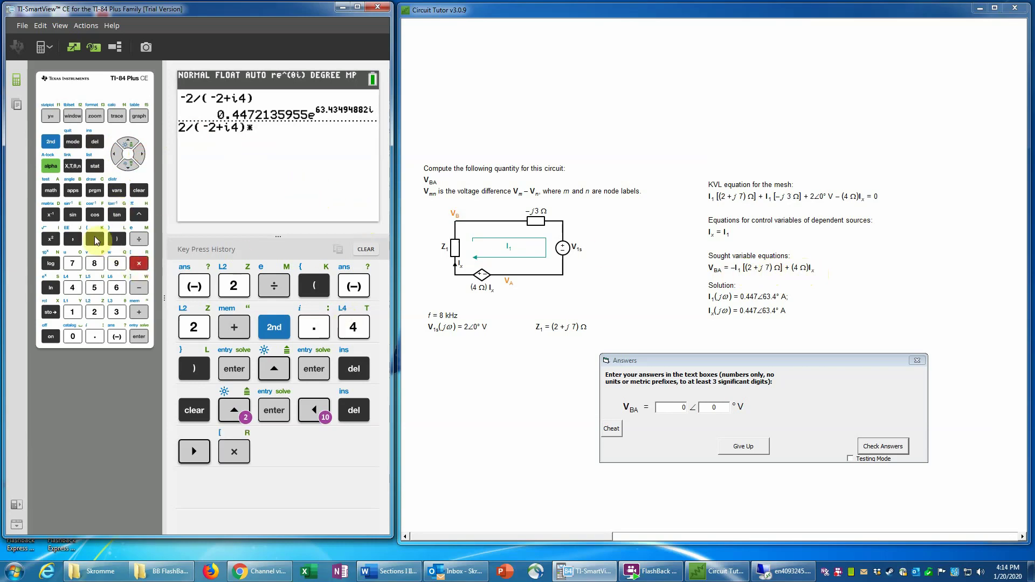
pyautogui.click(96, 240)
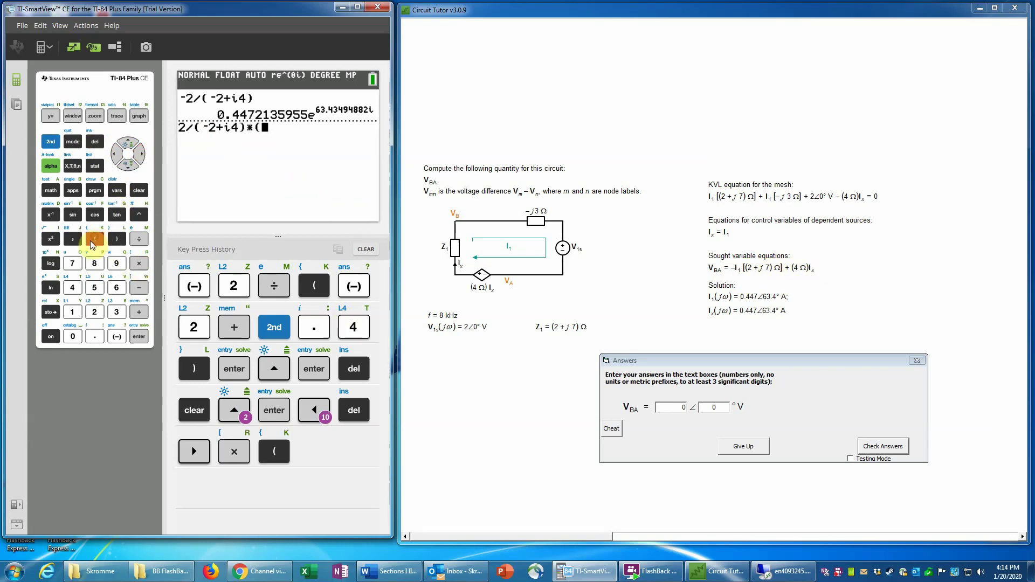
pyautogui.click(117, 337)
pyautogui.click(94, 312)
pyautogui.click(139, 312)
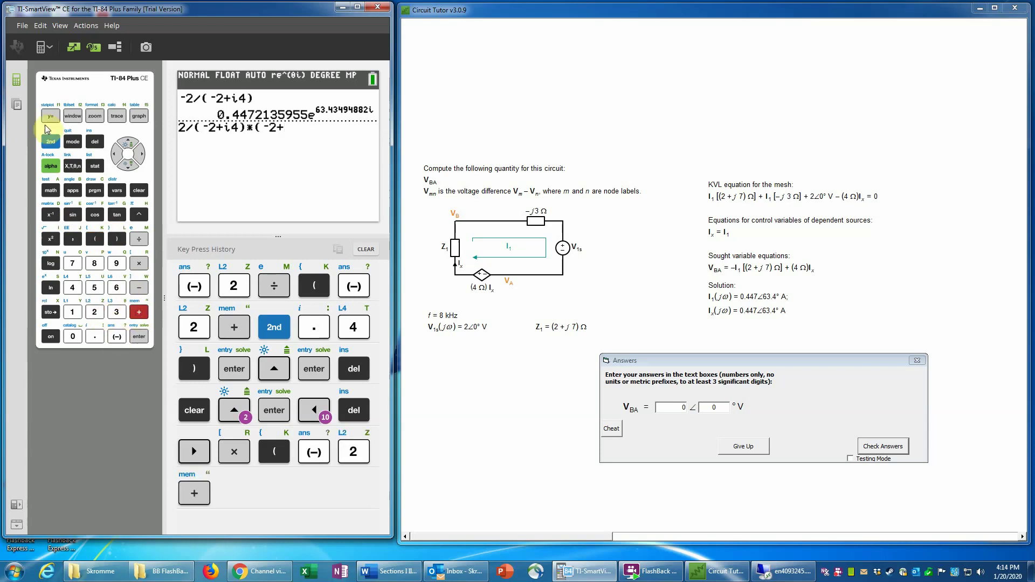
pyautogui.click(50, 141)
pyautogui.click(94, 337)
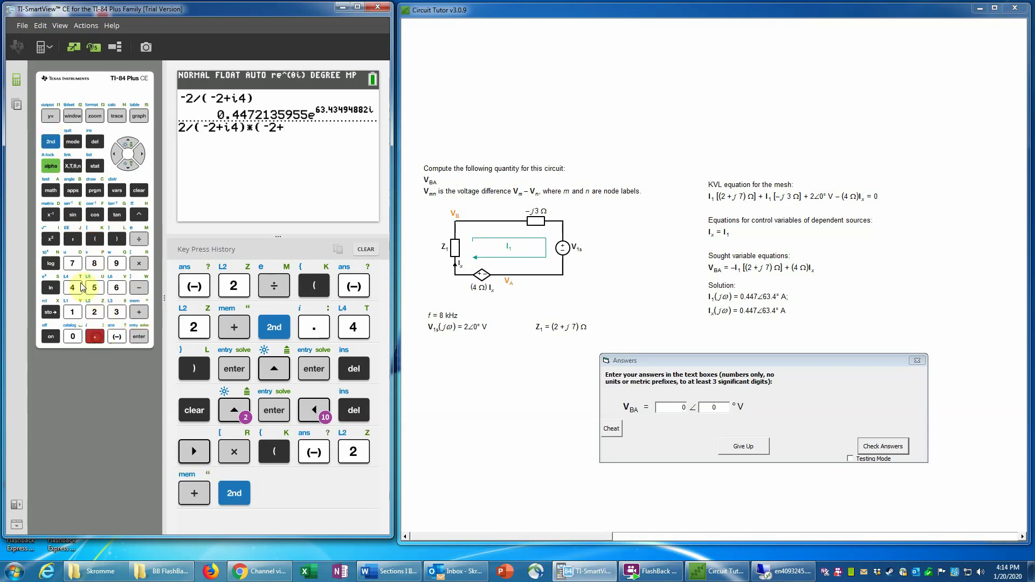
pyautogui.click(72, 263)
pyautogui.click(116, 239)
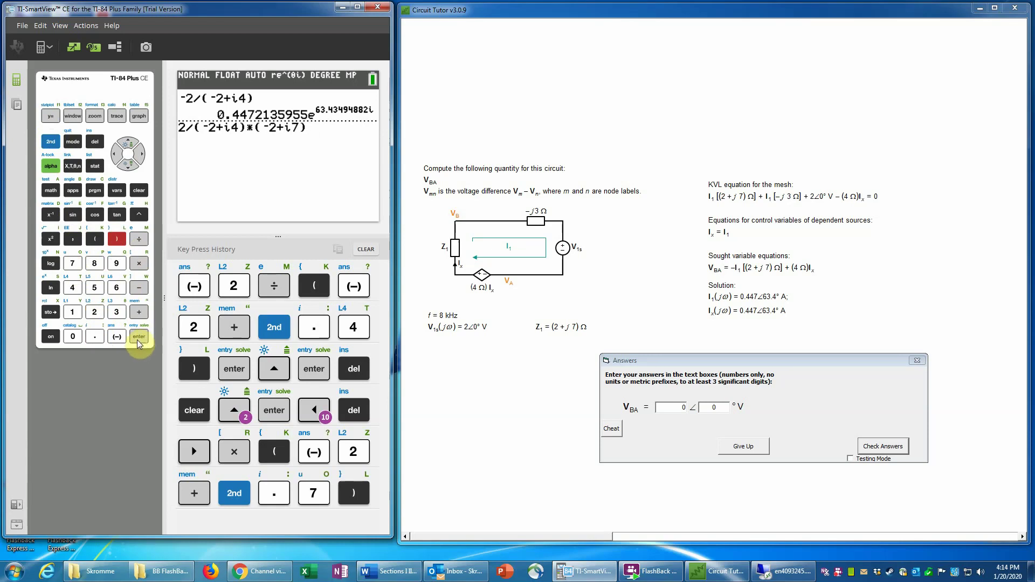
pyautogui.click(138, 339)
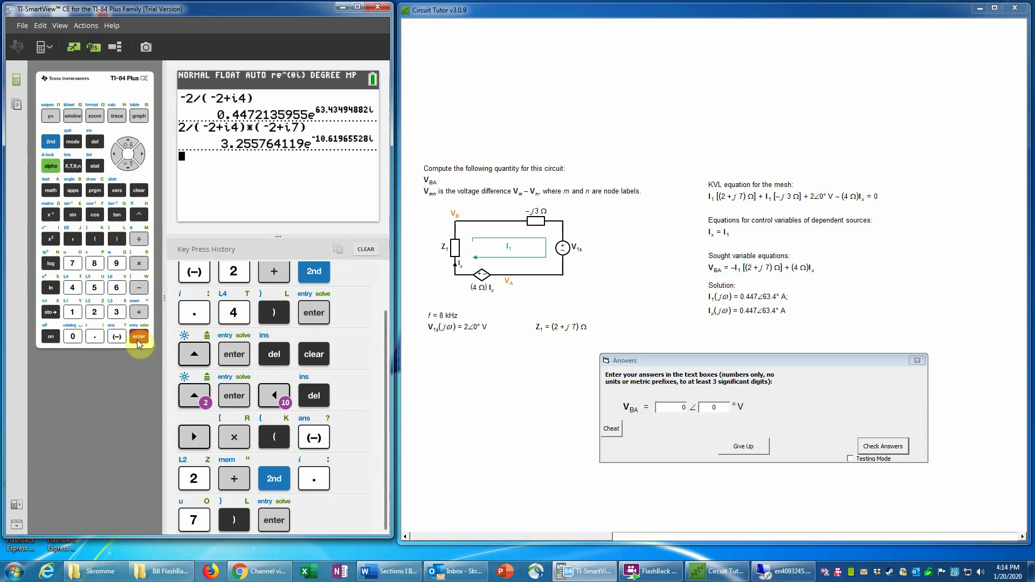
# Enter V_BA as 3.256 ∠ -10.62° V in the answer form and check the answer.
pyautogui.click(682, 407)
pyautogui.click(683, 407)
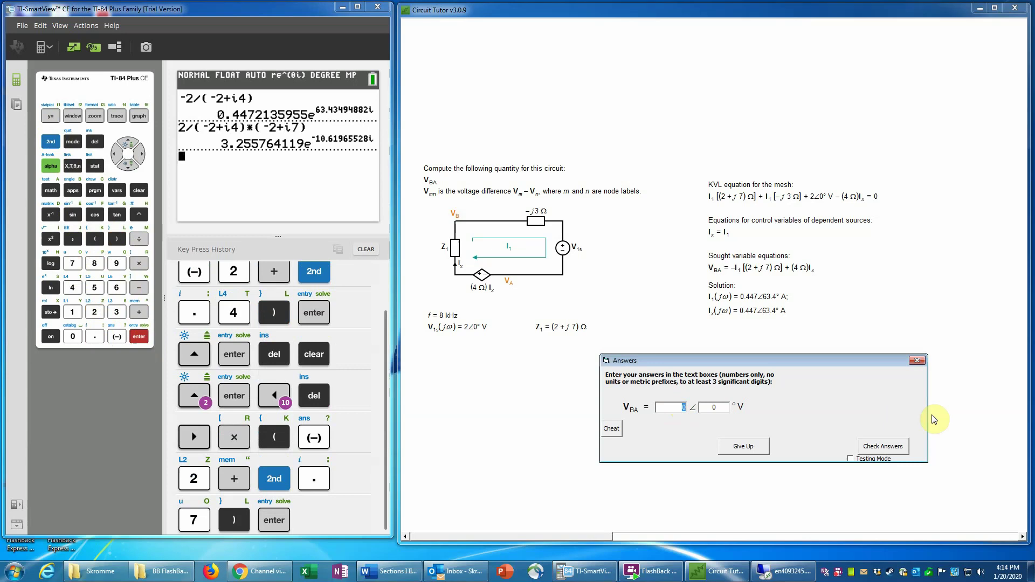
pyautogui.write('3.256')
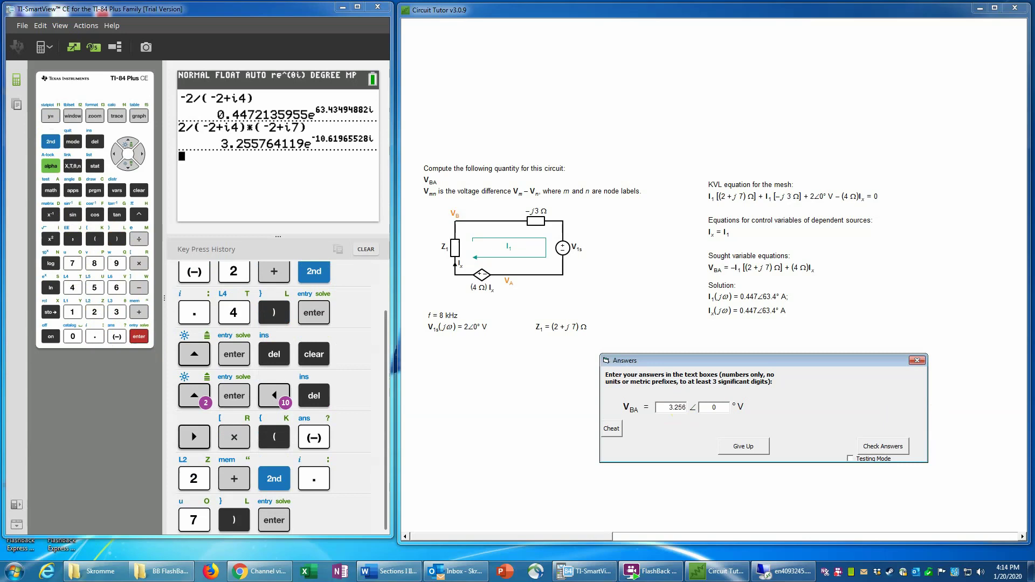
pyautogui.click(725, 407)
pyautogui.write('-10.62')
pyautogui.click(884, 448)
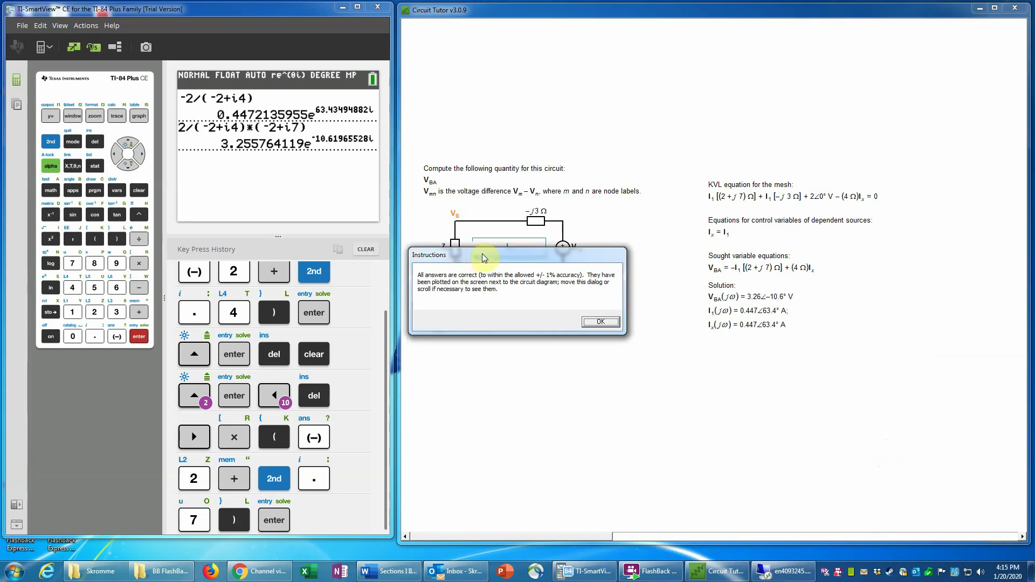
# Start a polar-form entry on the calculator with 0.4472 followed by the alphabetic letter E.
pyautogui.click(281, 179)
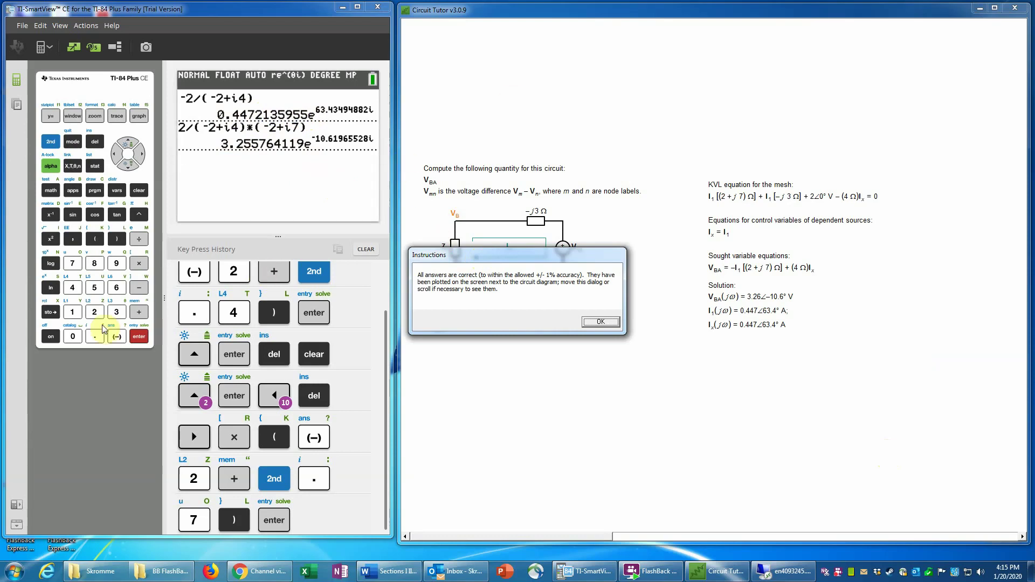
pyautogui.click(71, 338)
pyautogui.click(94, 337)
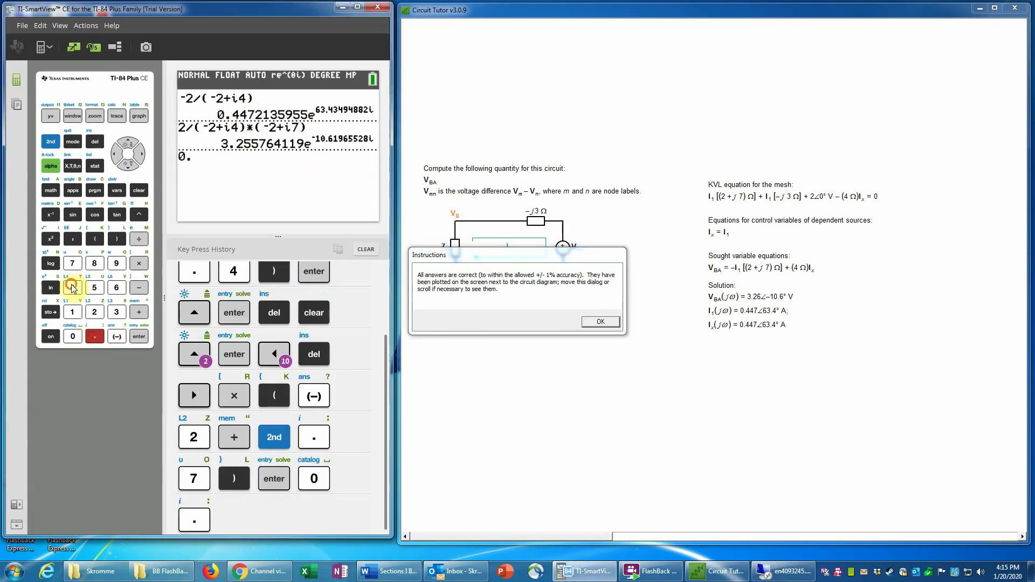
pyautogui.click(72, 287)
pyautogui.click(72, 288)
pyautogui.click(72, 263)
pyautogui.click(95, 311)
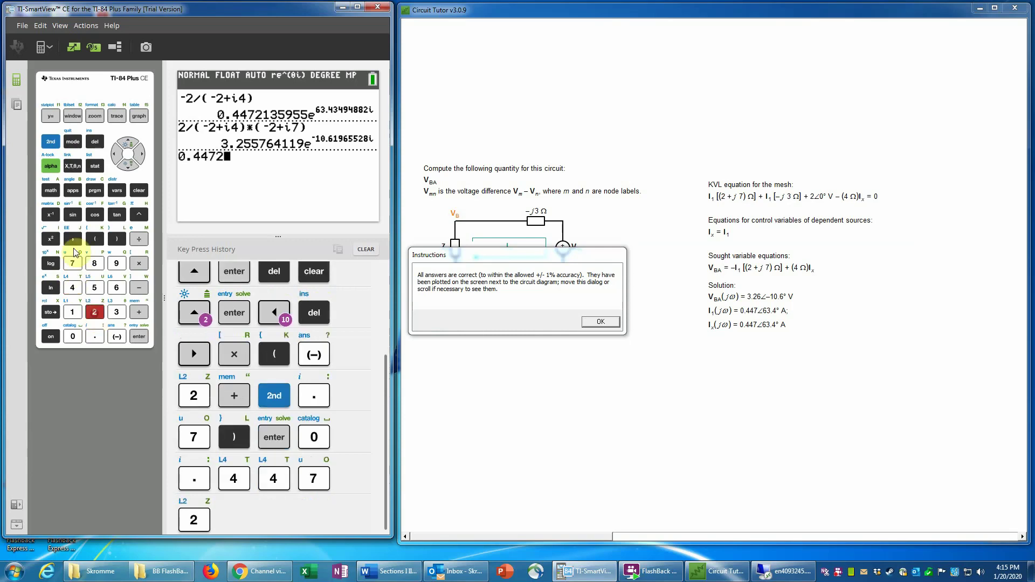
pyautogui.click(49, 167)
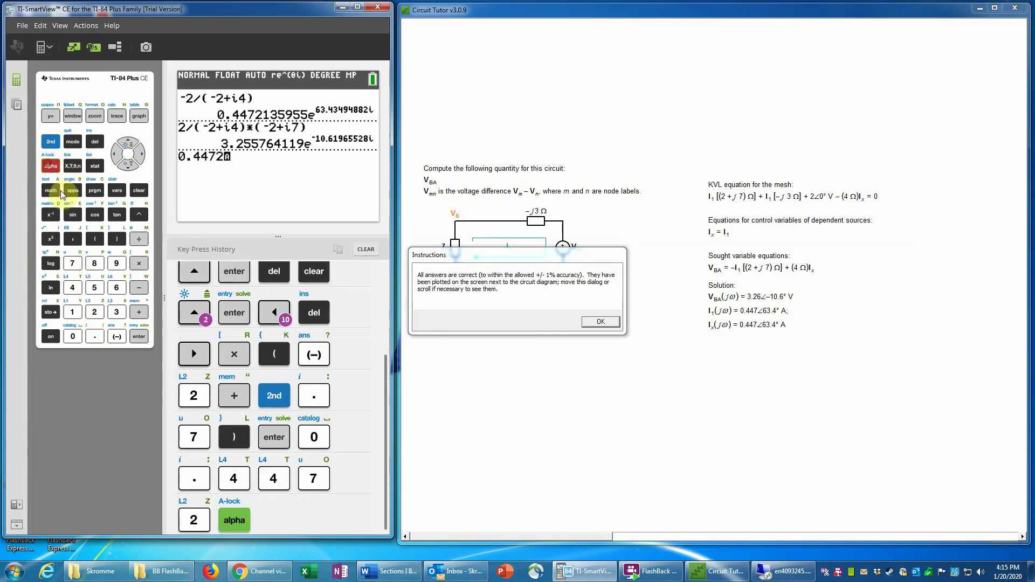
pyautogui.click(74, 215)
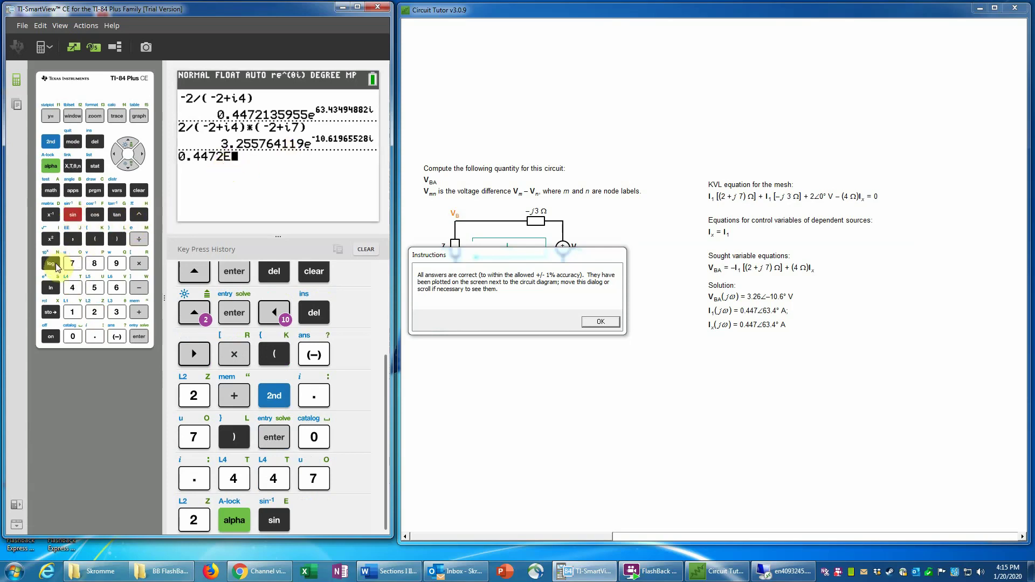
pyautogui.click(229, 155)
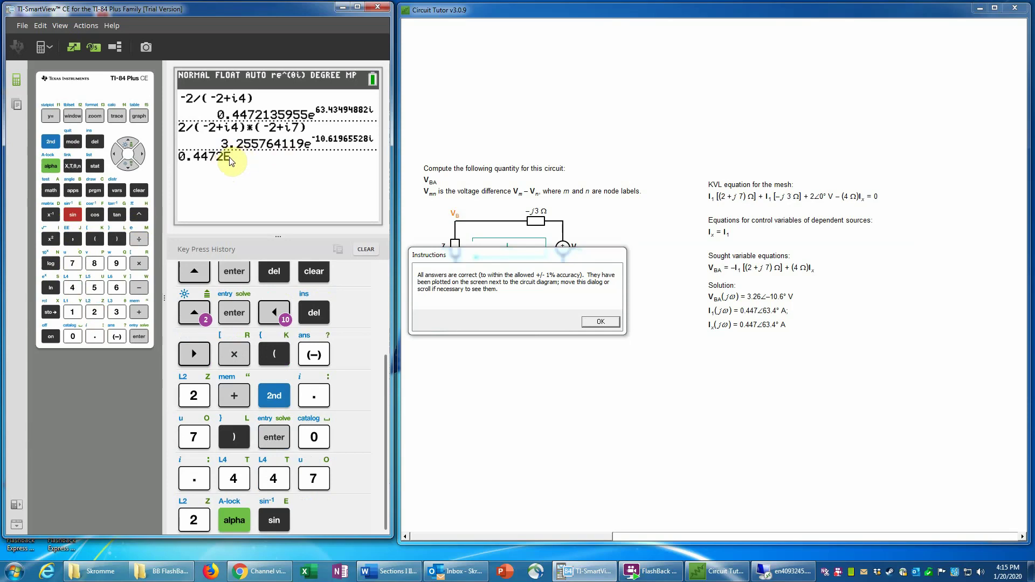
# Add the exponent 63.43 to the 0.4472E entry and evaluate it.
pyautogui.click(139, 215)
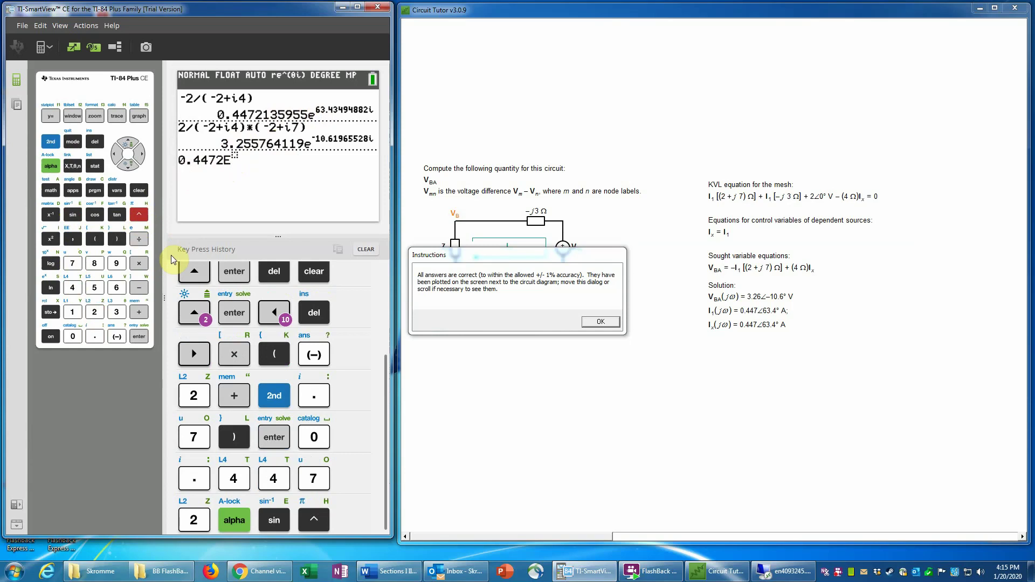
pyautogui.click(117, 287)
pyautogui.click(117, 312)
pyautogui.click(95, 336)
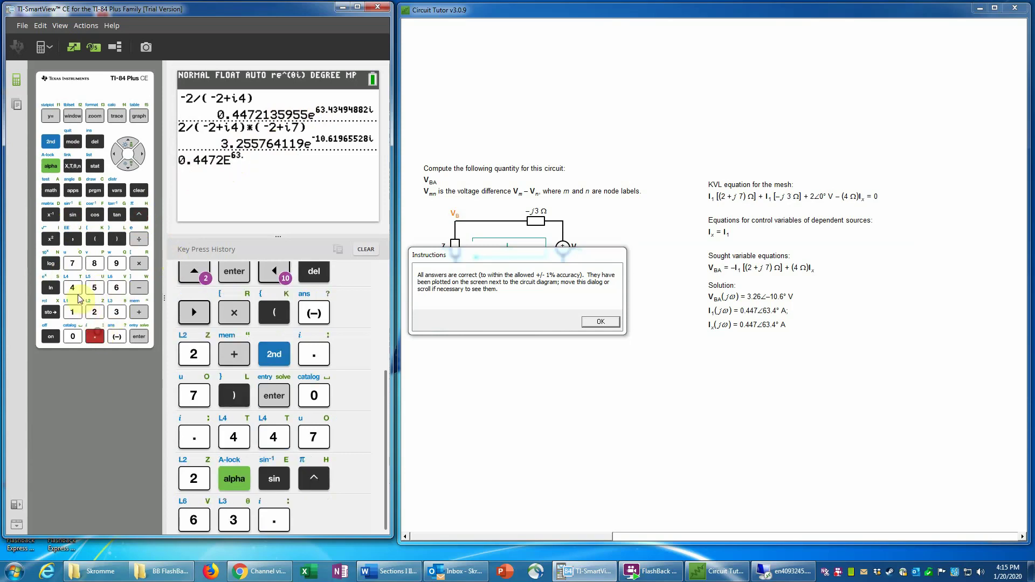
pyautogui.click(72, 288)
pyautogui.click(116, 312)
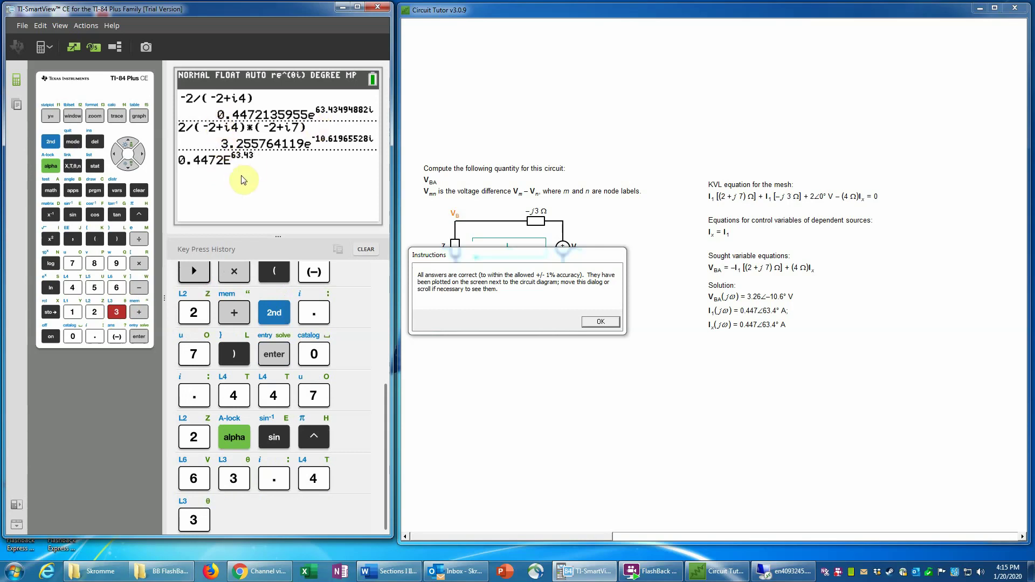
pyautogui.click(139, 337)
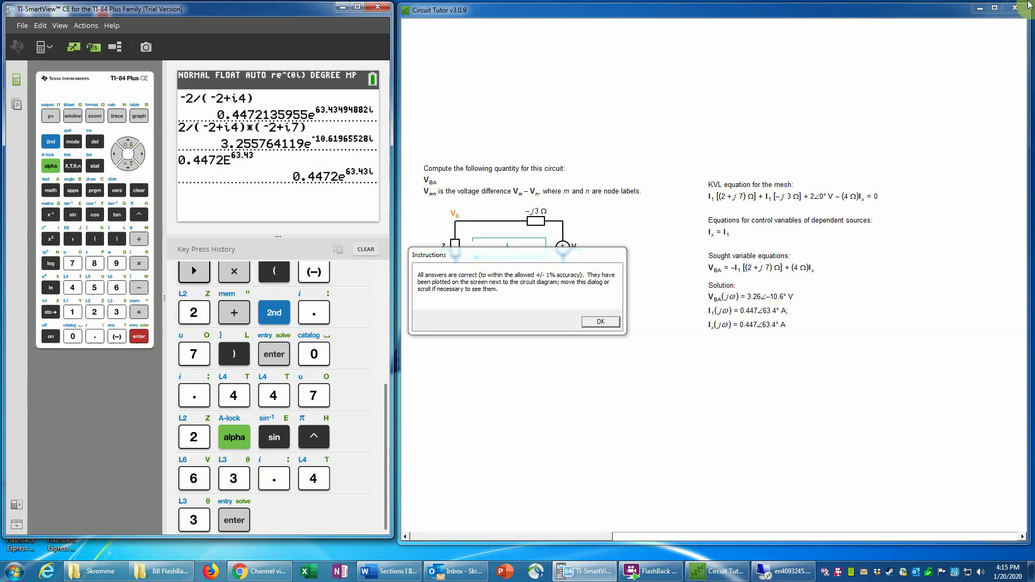
# In the maximized Circuit Tutor, continue to the time-domain v_BA(t) form, place it below the solution, and set its amplitude to 3.26 V.
pyautogui.click(995, 7)
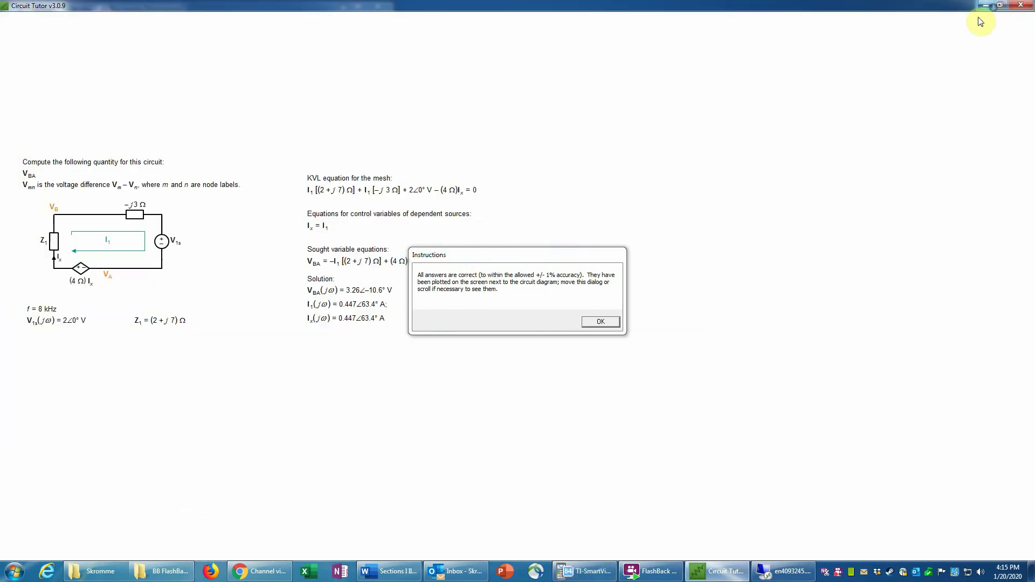
pyautogui.click(602, 322)
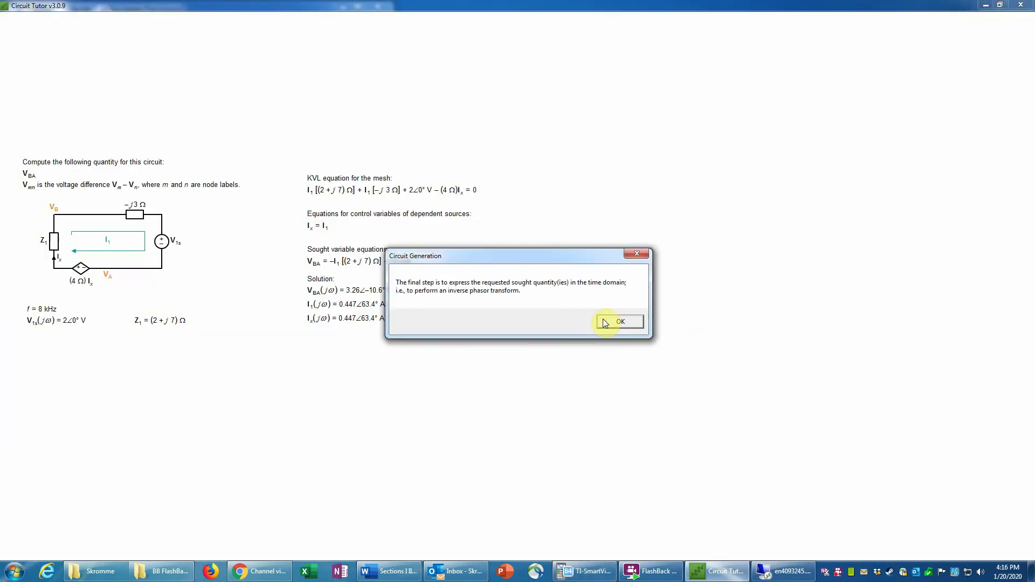
pyautogui.click(621, 322)
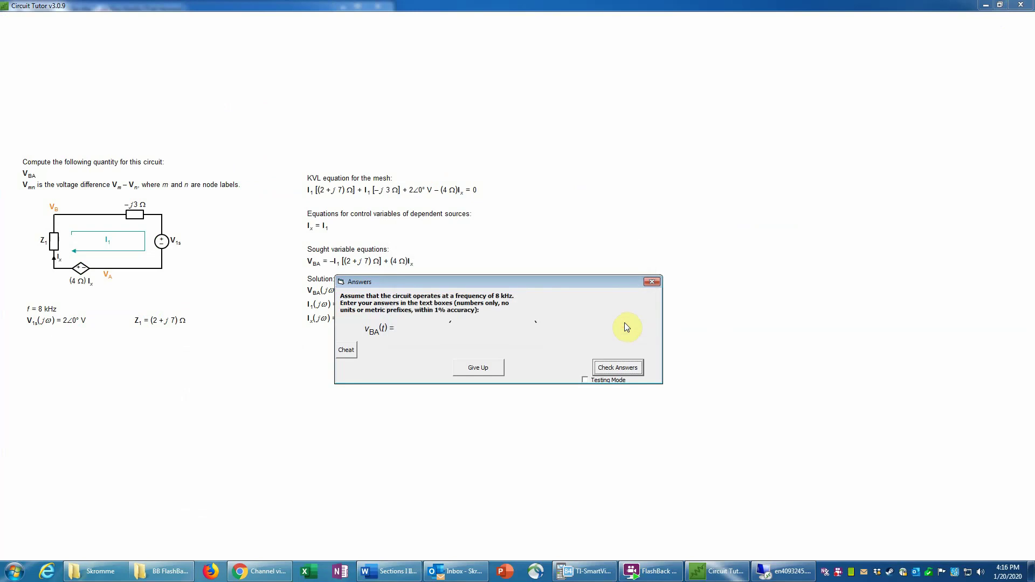
pyautogui.moveTo(566, 279); pyautogui.dragTo(516, 337)
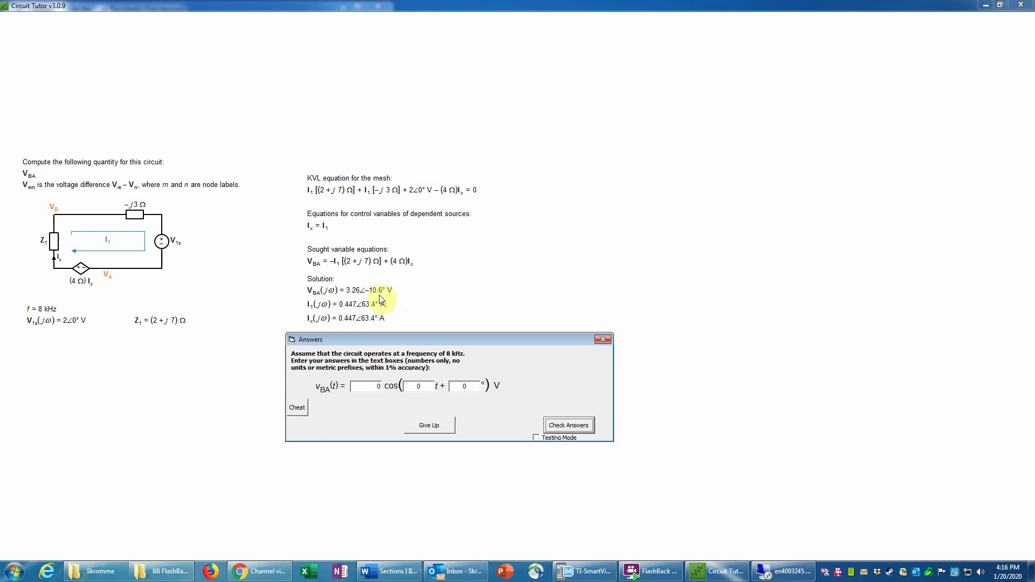
pyautogui.click(378, 386)
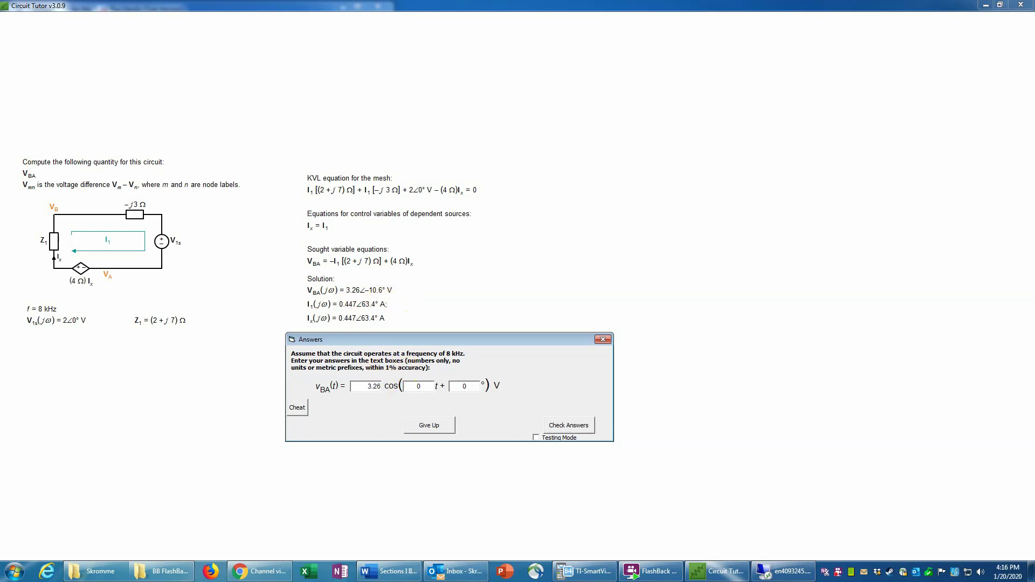
pyautogui.click(421, 394)
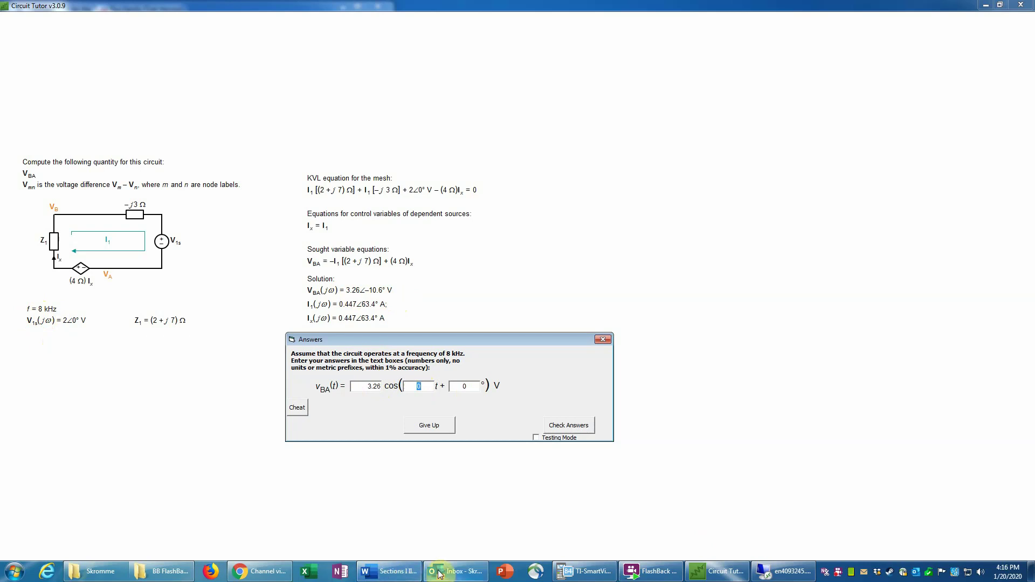
# Bring the calculator back beside the problem and evaluate 2*π*8000 for the angular frequency.
pyautogui.moveTo(452, 575)
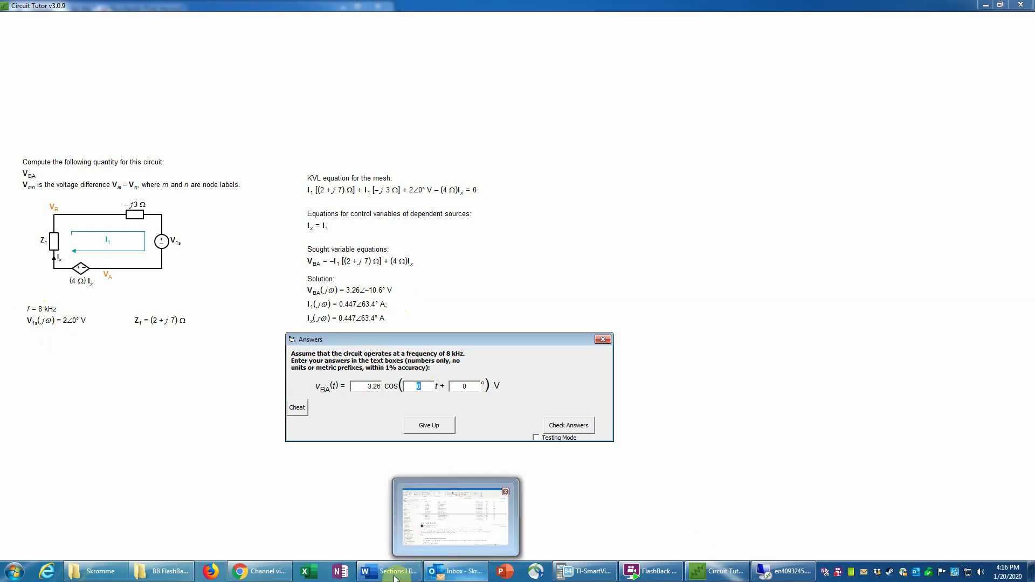
pyautogui.moveTo(776, 572)
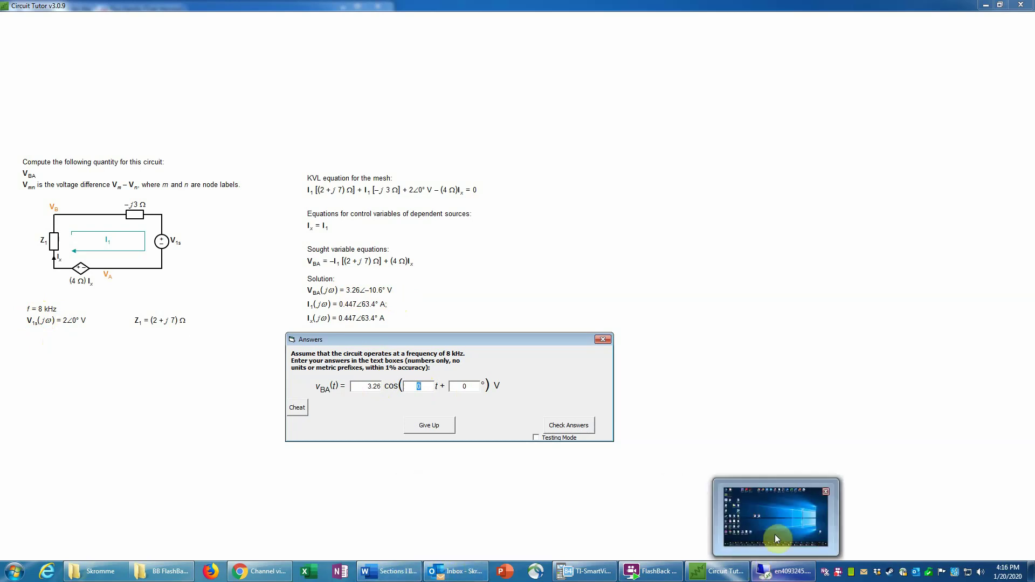
pyautogui.click(1001, 5)
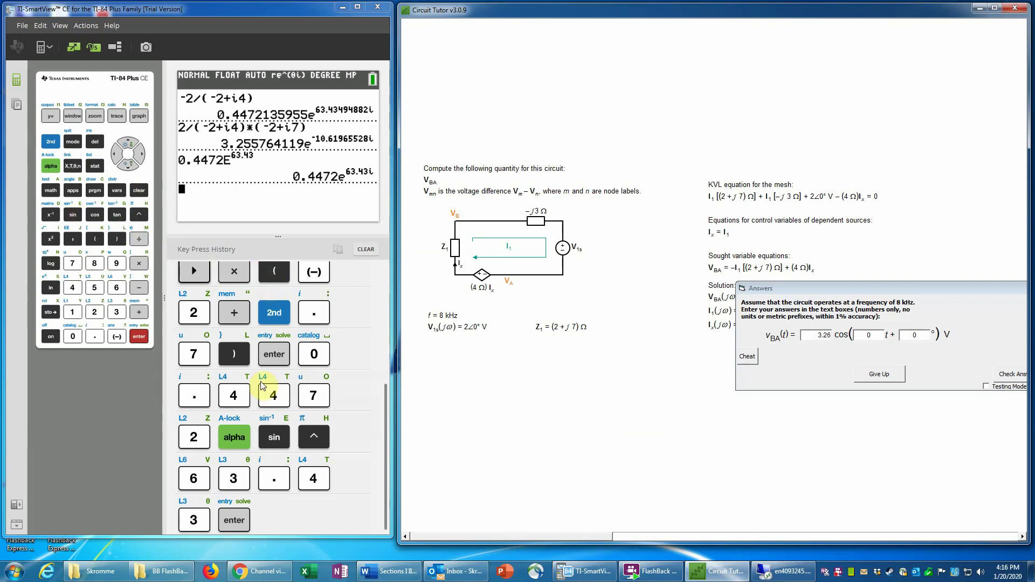
pyautogui.click(95, 313)
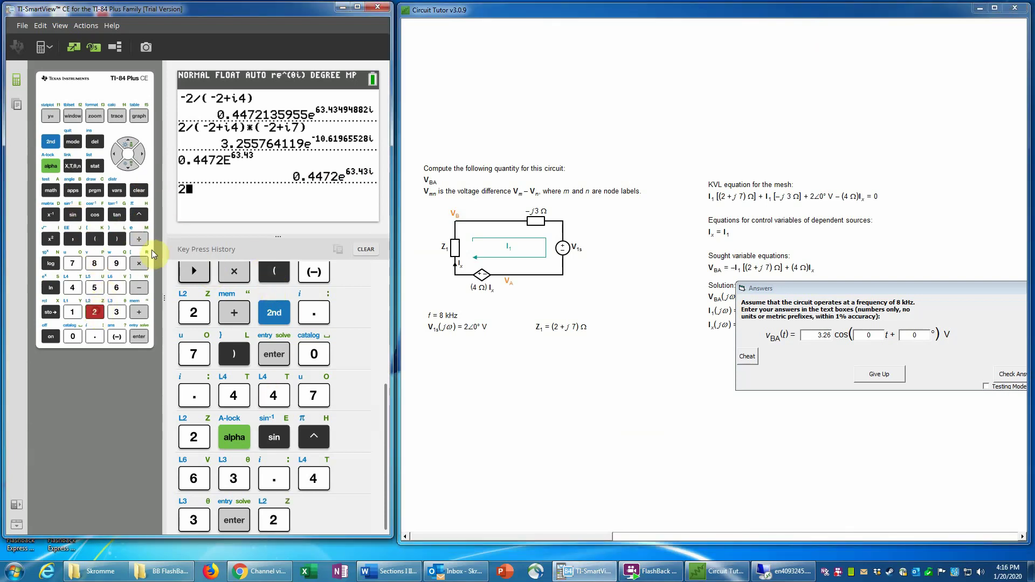
pyautogui.click(138, 263)
pyautogui.click(51, 145)
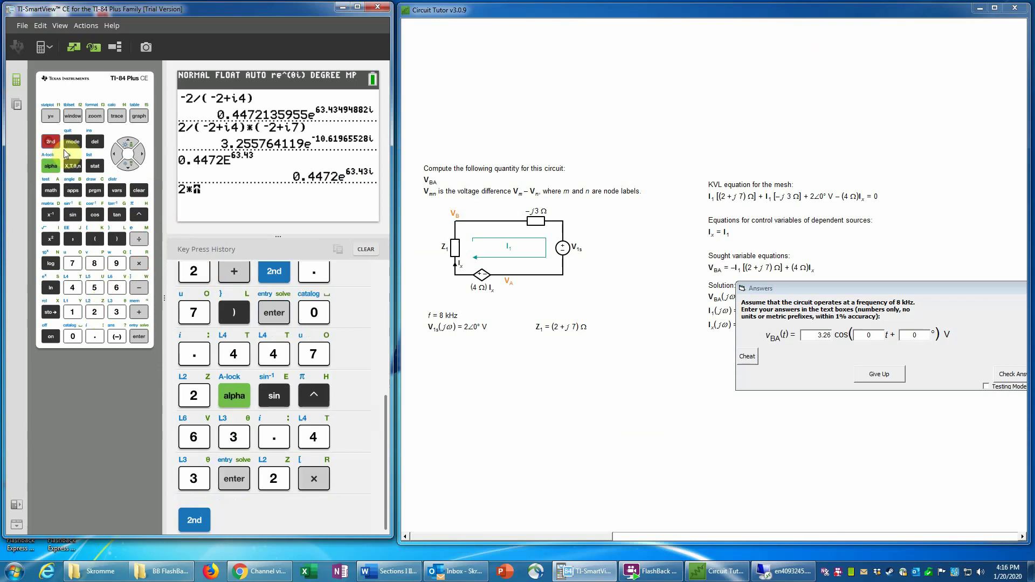
pyautogui.click(138, 214)
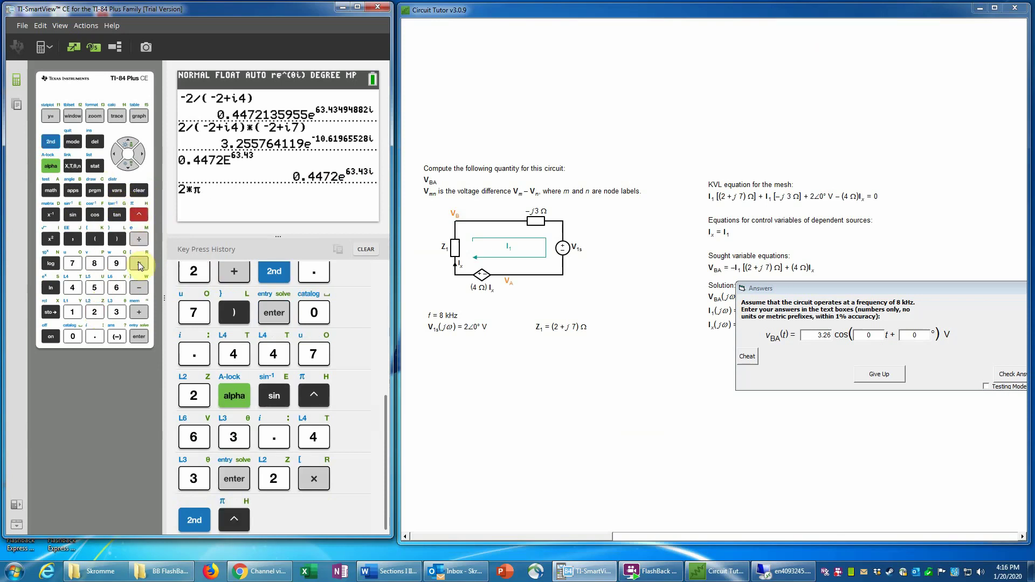
pyautogui.click(138, 264)
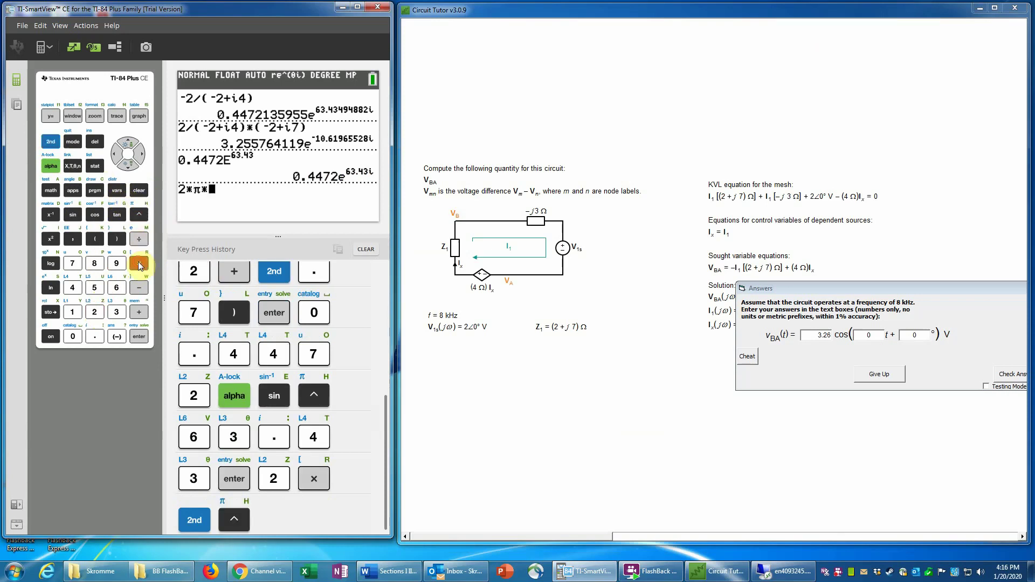
pyautogui.click(96, 264)
pyautogui.click(74, 336)
pyautogui.click(75, 337)
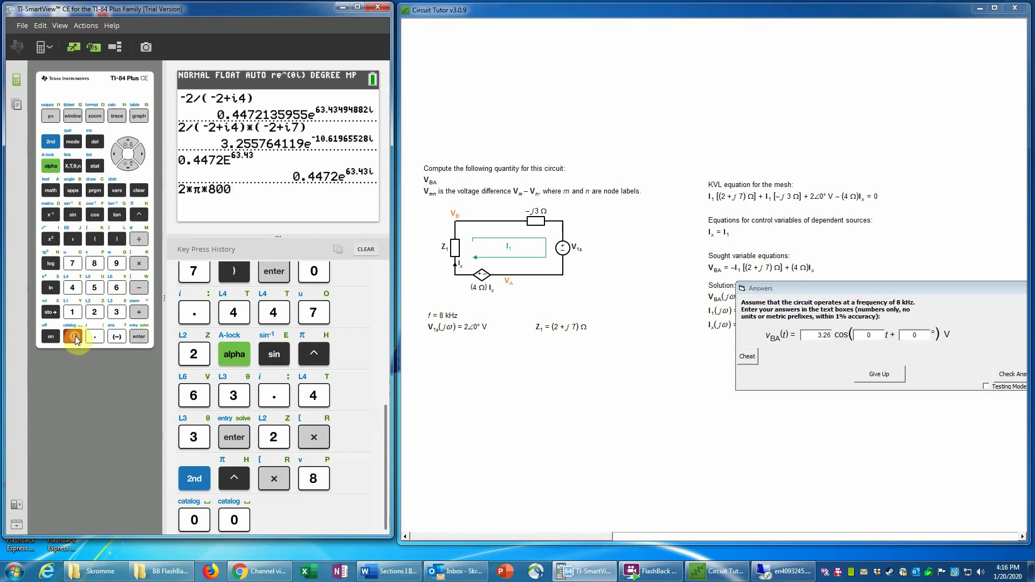
pyautogui.click(75, 336)
pyautogui.click(139, 337)
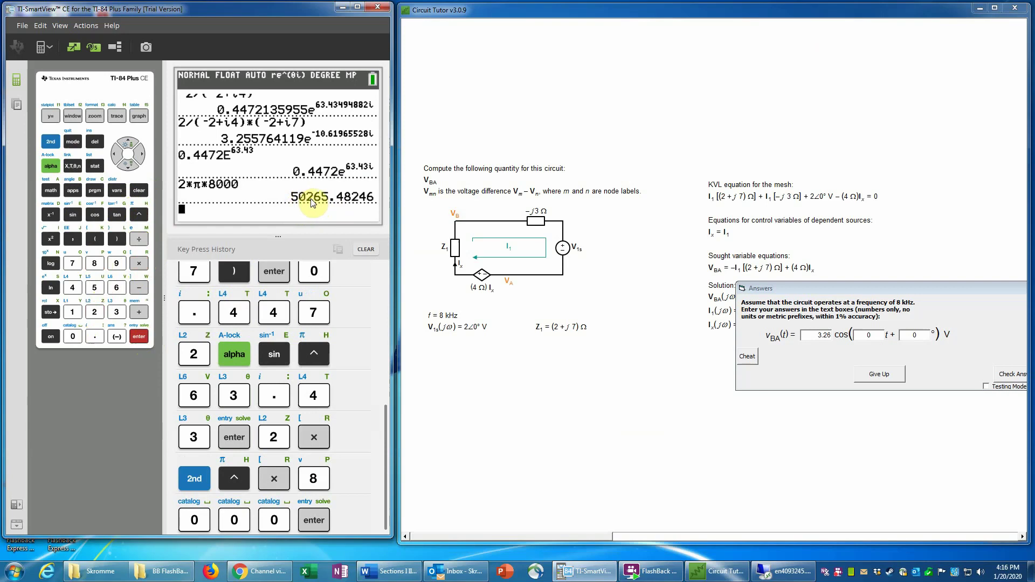
# Complete v_BA(t) with an angular frequency of 50300 and a phase of -10.6°, and check the answer.
pyautogui.click(866, 336)
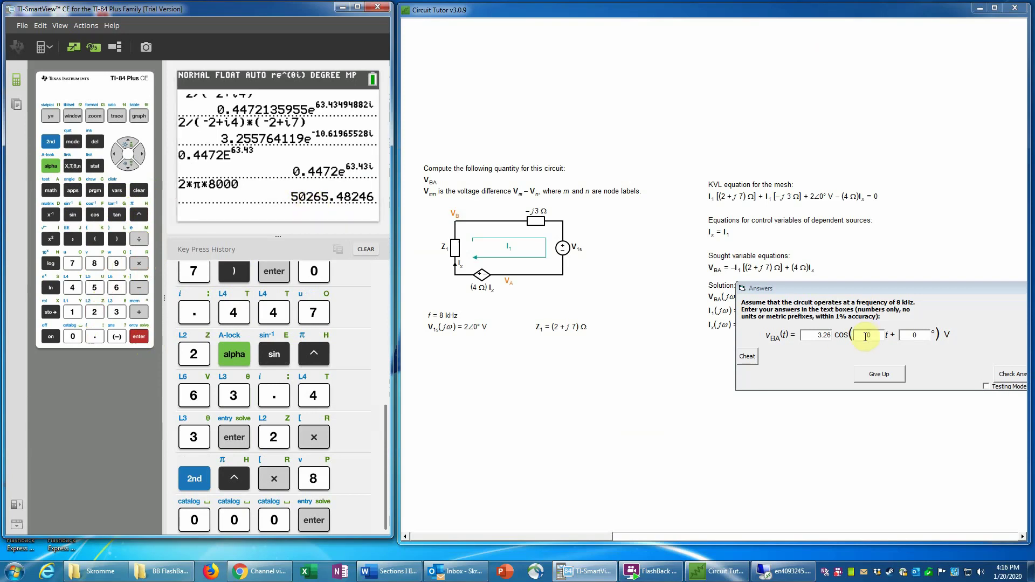
pyautogui.write('50300')
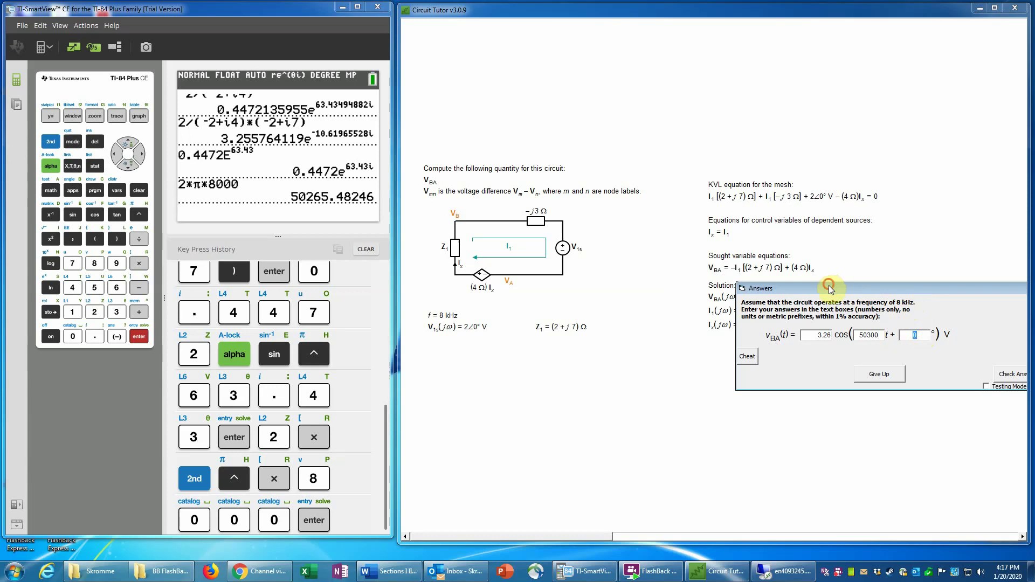
pyautogui.moveTo(825, 289); pyautogui.dragTo(721, 361)
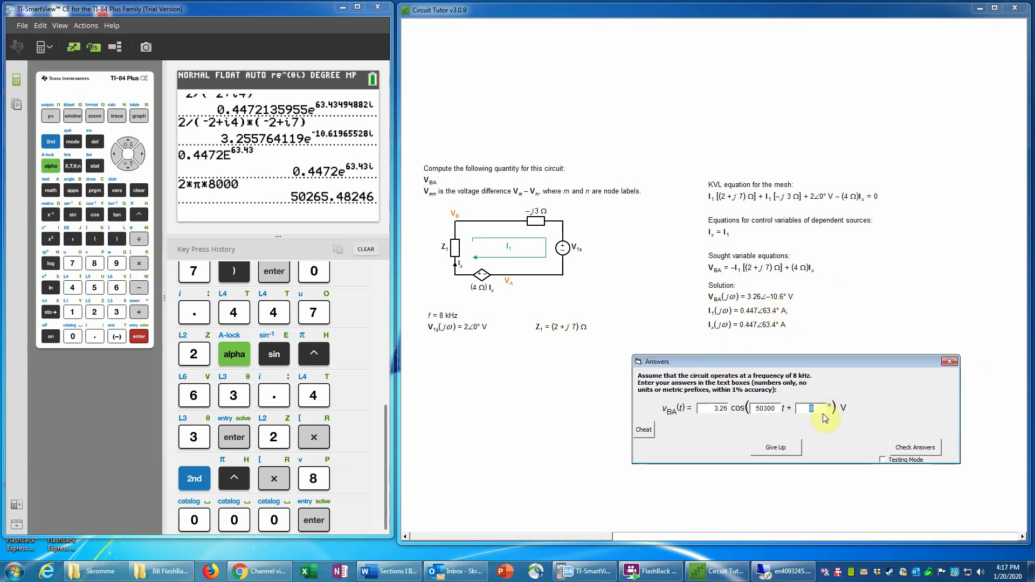
pyautogui.write('-10.6')
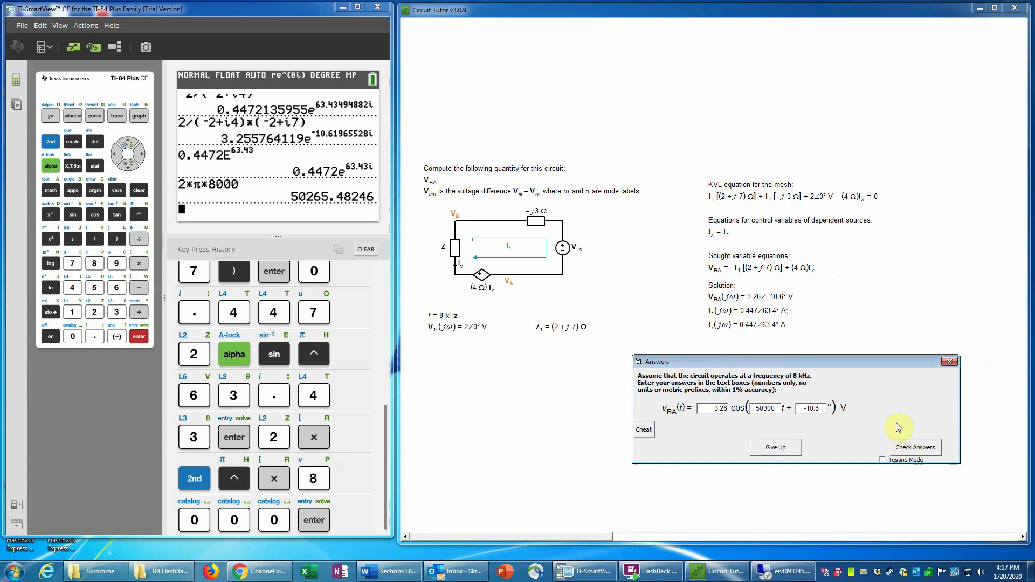
pyautogui.click(995, 8)
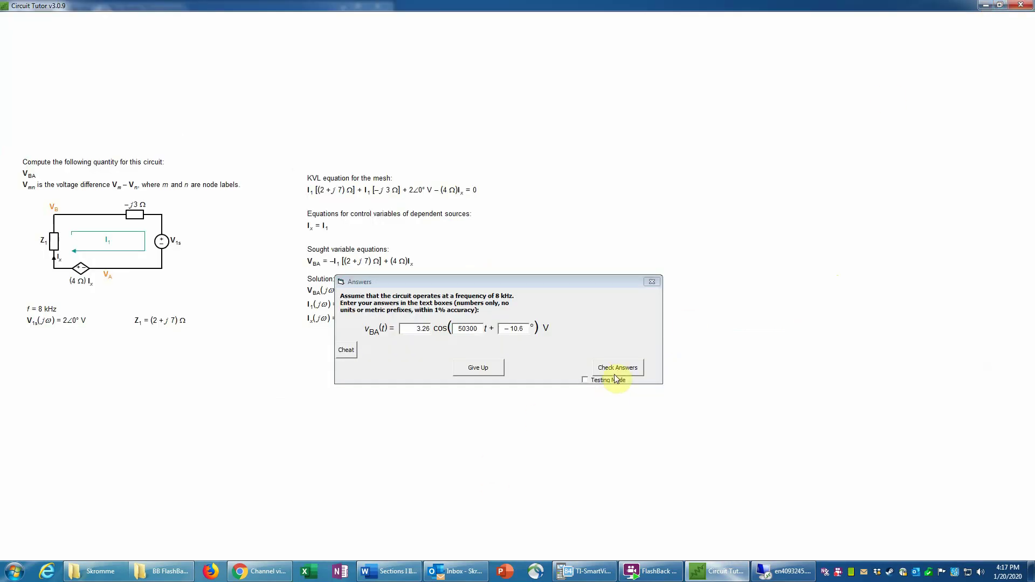
pyautogui.click(618, 368)
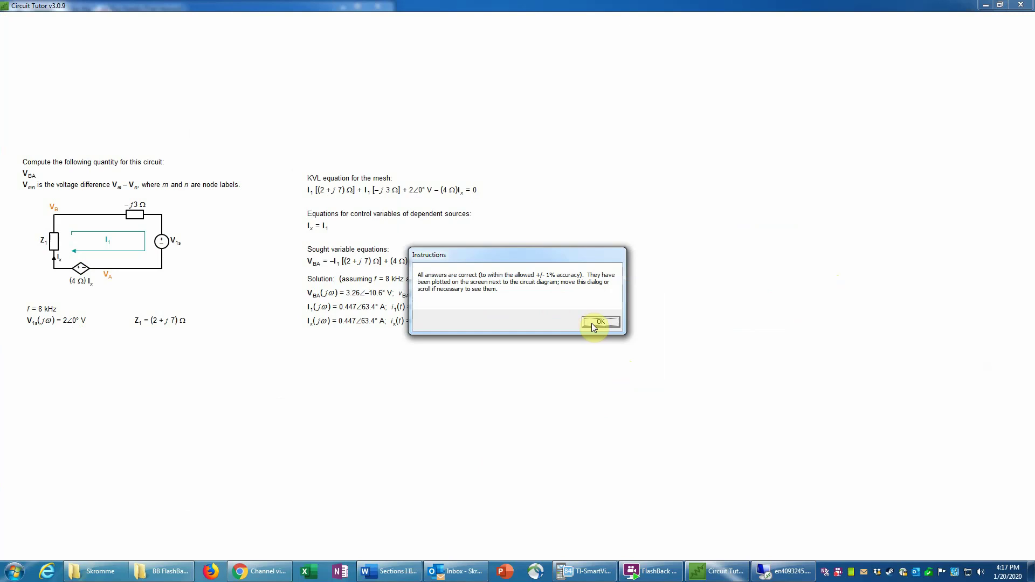
# Finish the problem, move the completion message clear of the printed solution, and open the detailed explanation of the correct solution.
pyautogui.click(594, 321)
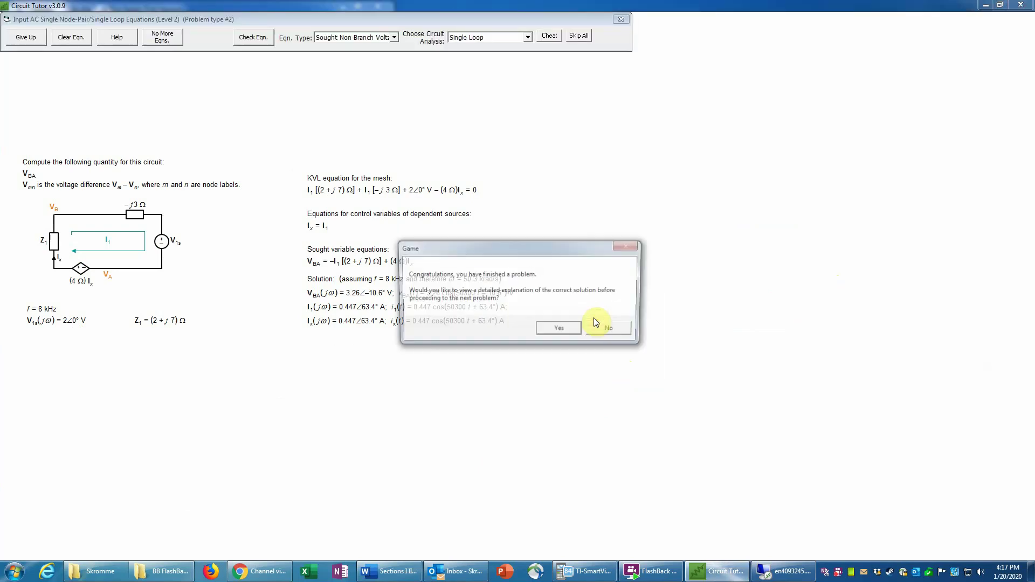
pyautogui.moveTo(547, 245); pyautogui.dragTo(697, 229)
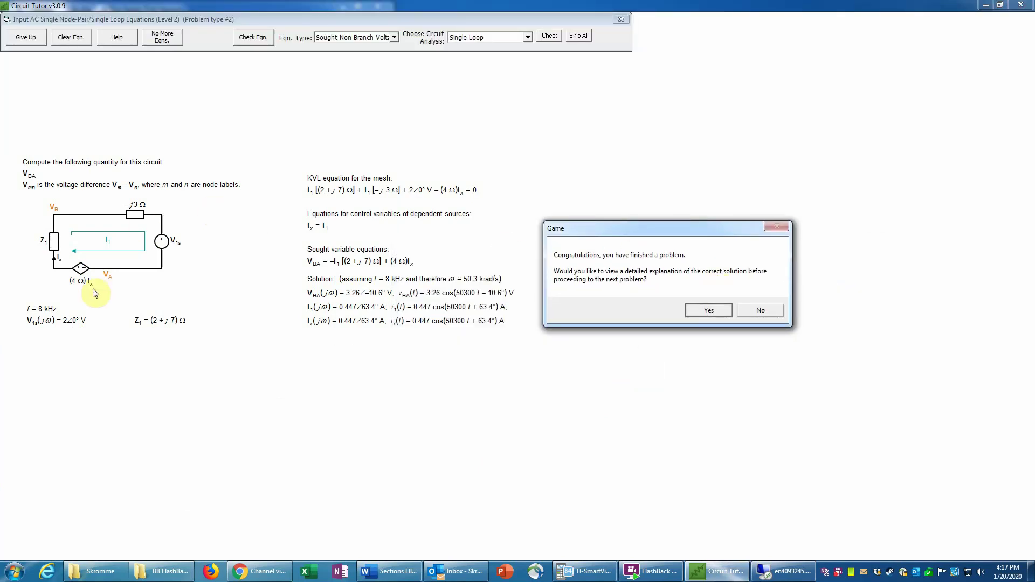
pyautogui.click(705, 310)
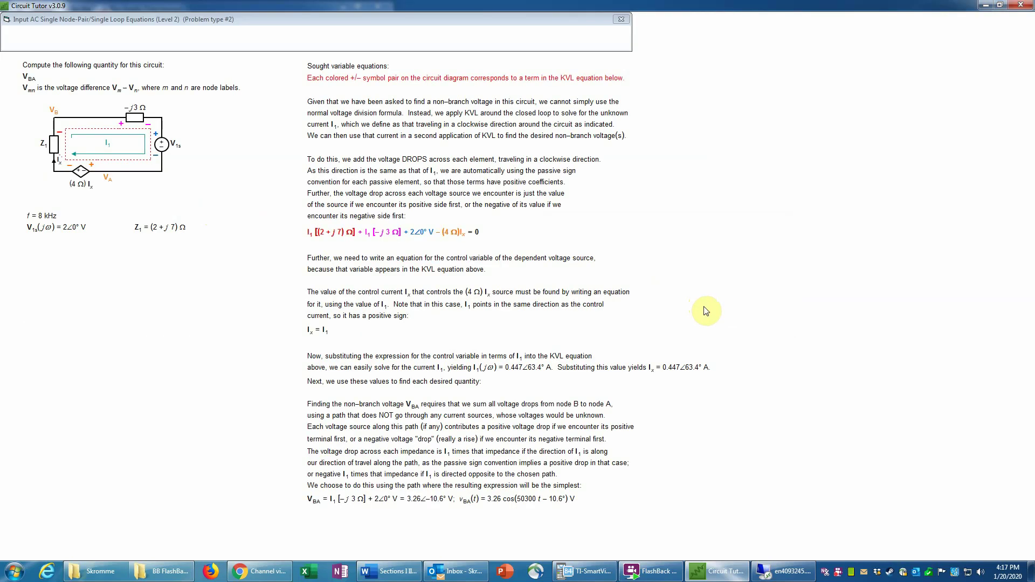